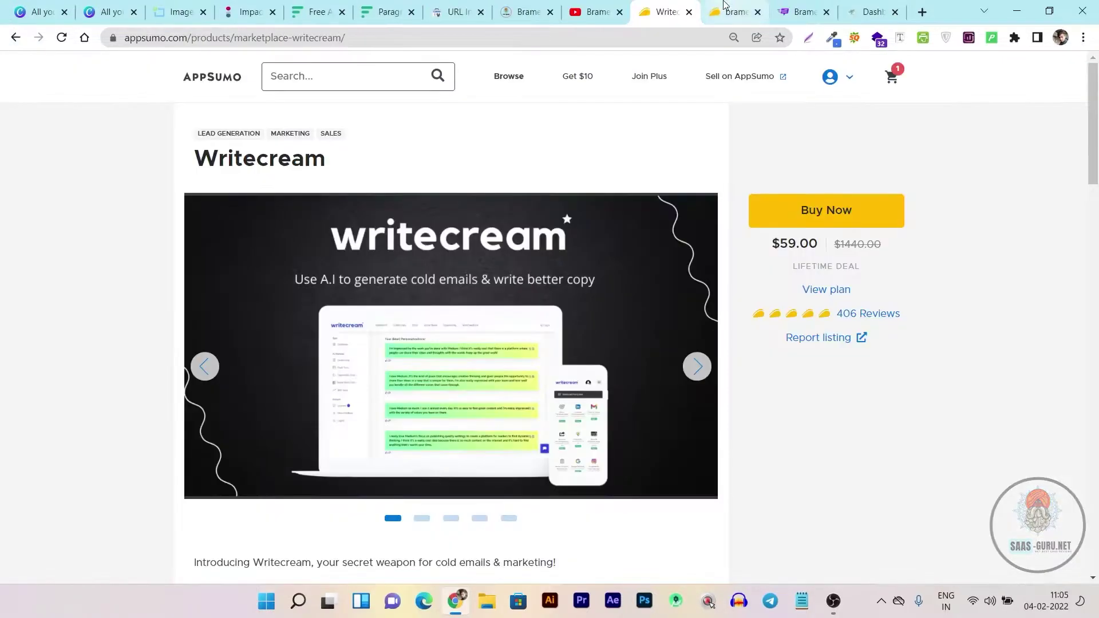
Compare the Bramework and Writecream AppSumo deal tabs, then return to the Bramework dashboard
left_click(724, 7)
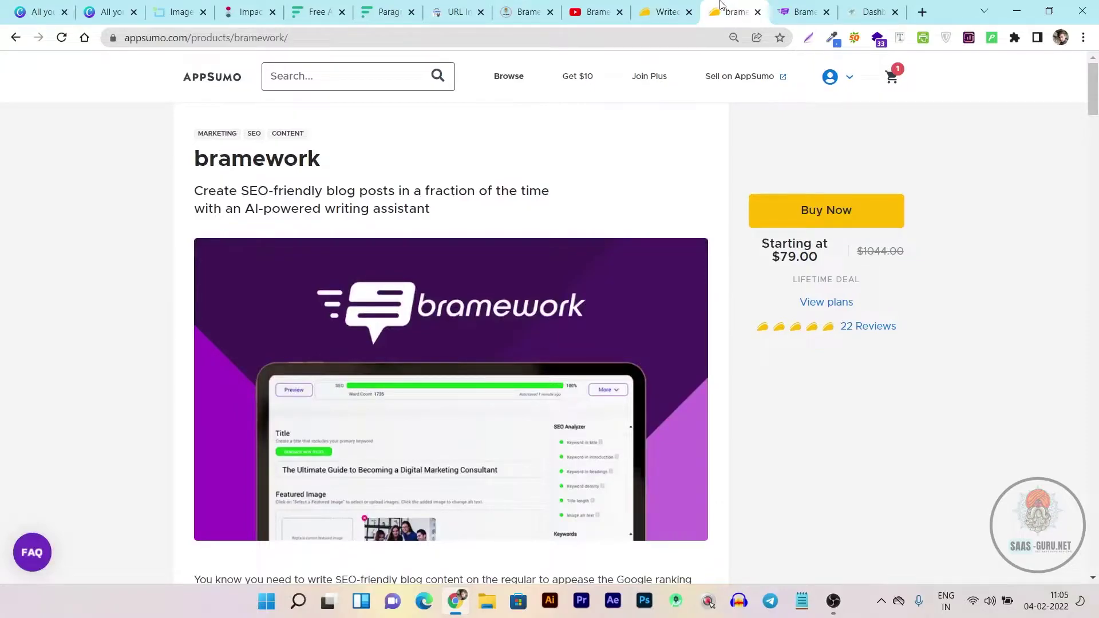
left_click(664, 11)
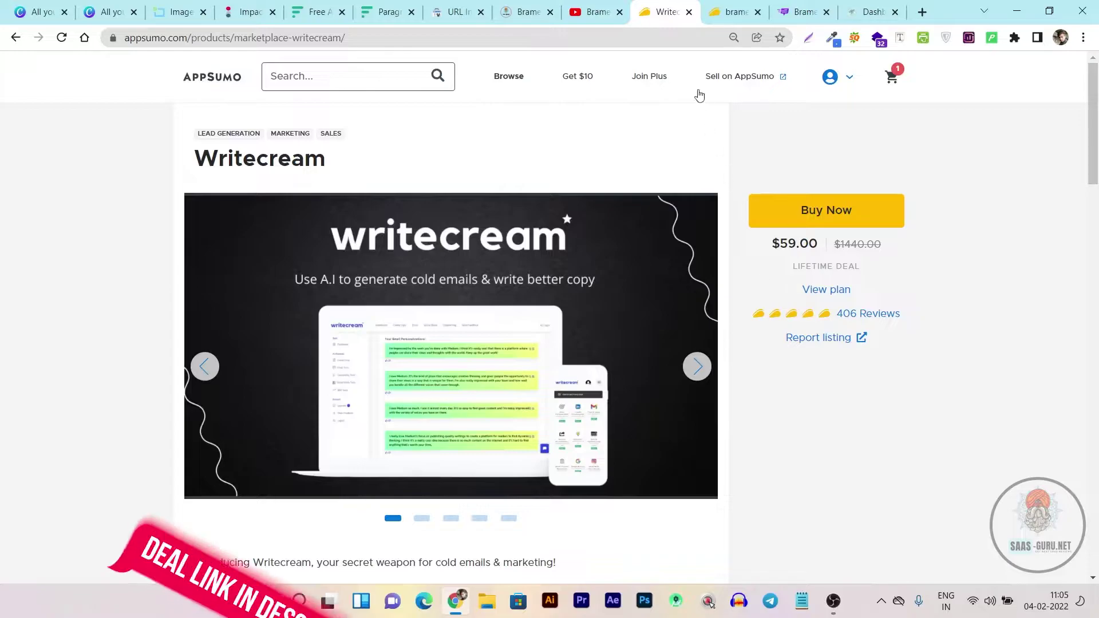
left_click(718, 5)
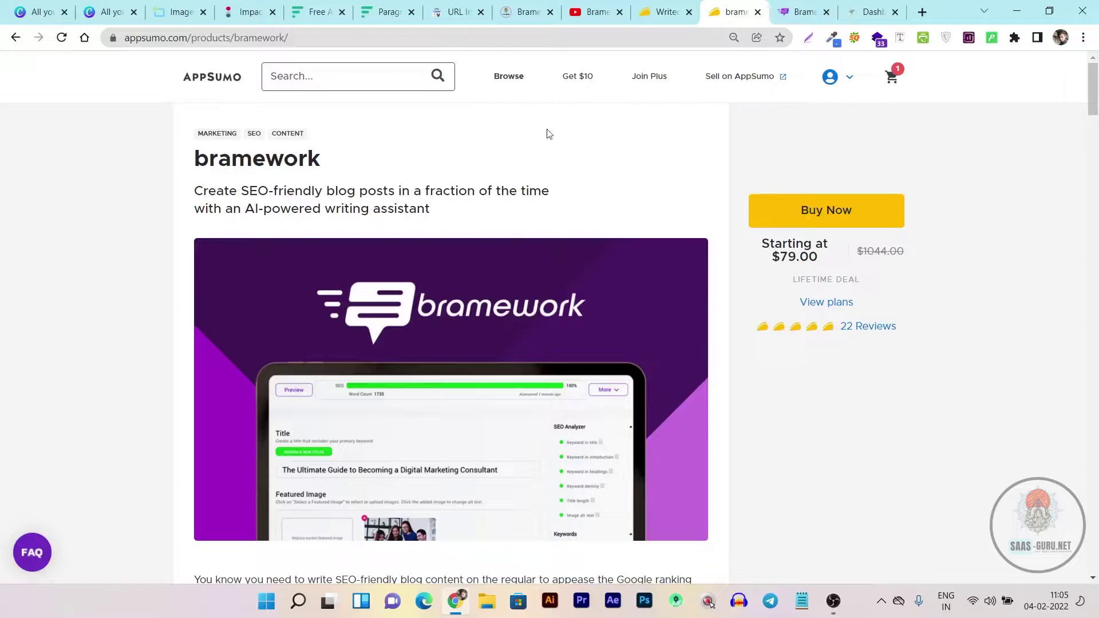
left_click(785, 9)
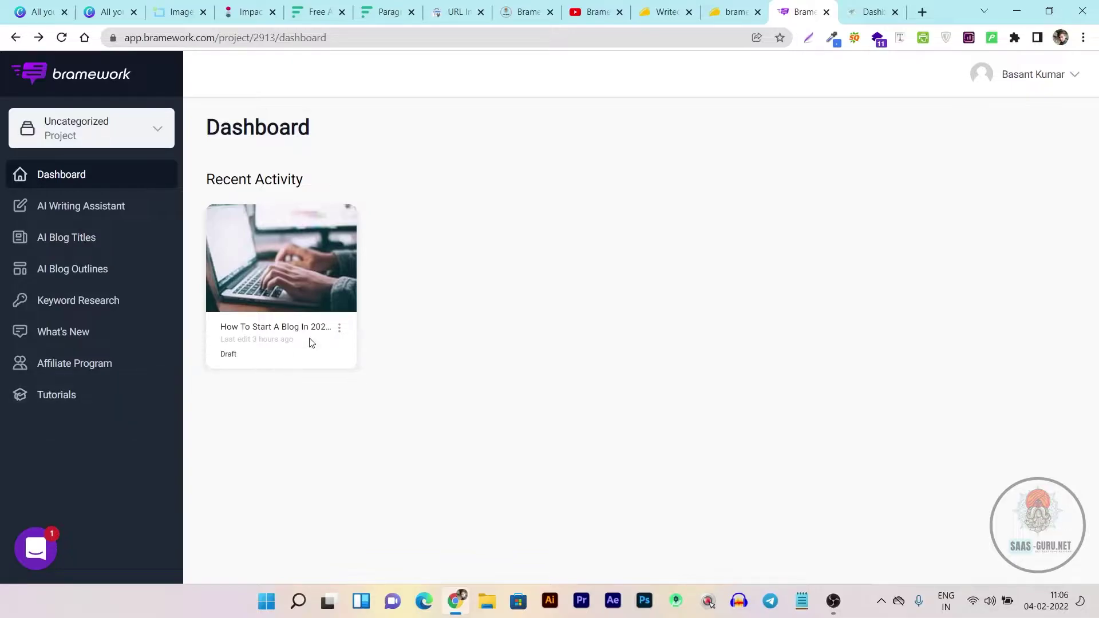
Switch to the YouTube tab playing the Bramework review video
left_click(612, 6)
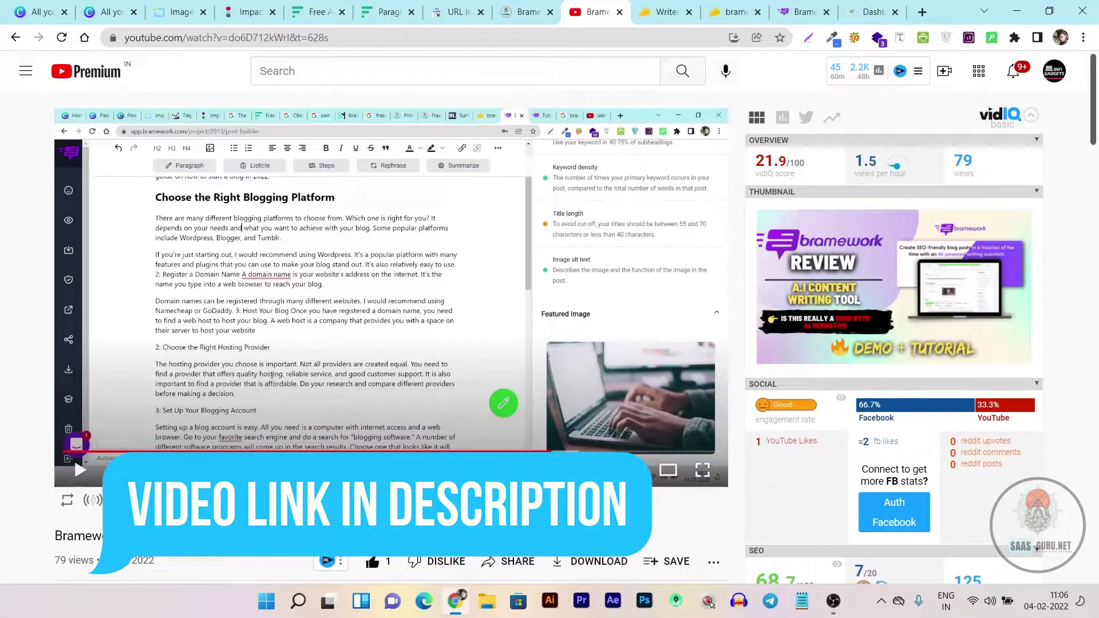
Return to Bramework with the 806-word 'How To Start A Blog In 2022' draft in the editor
left_click(801, 12)
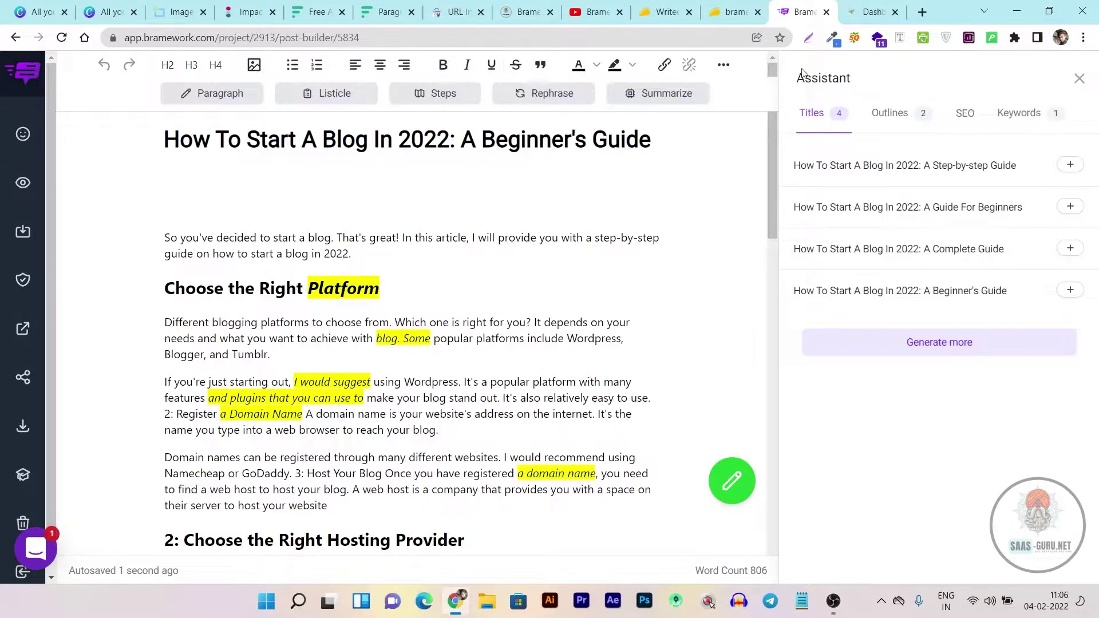
Review the post's suggested outlines and its SEO analysis with a score of 68
left_click(877, 123)
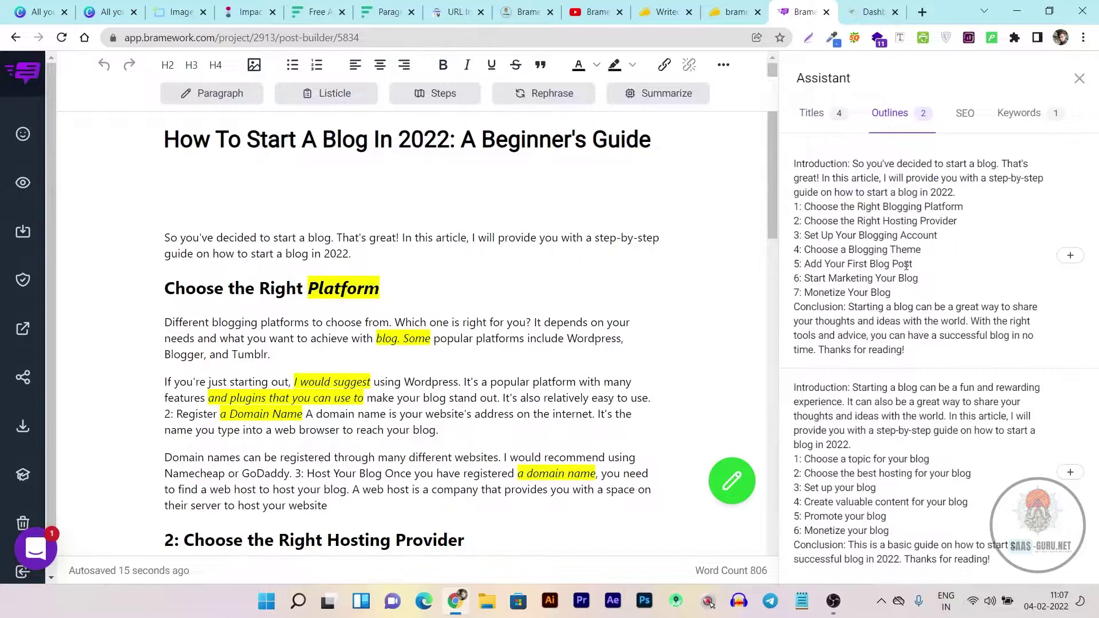
left_click(962, 114)
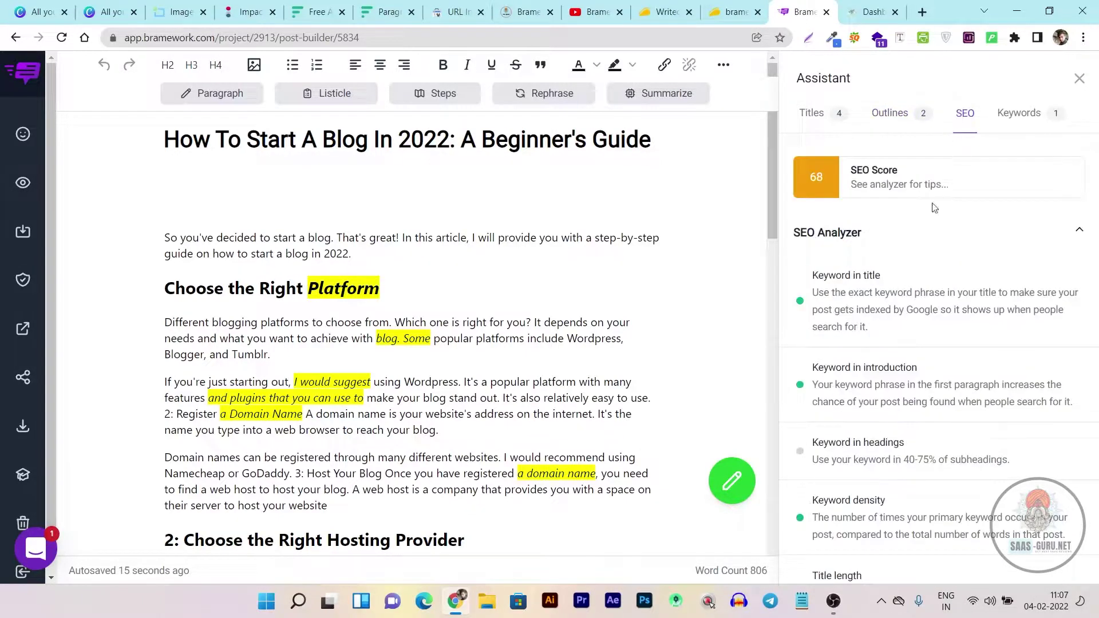
scroll(898, 250, "down", 2)
scroll(899, 250, "down", 2)
scroll(898, 251, "up", 4)
Review the keywords: primary 'how to start a blog in 2022' plus four selected ones
left_click(1002, 118)
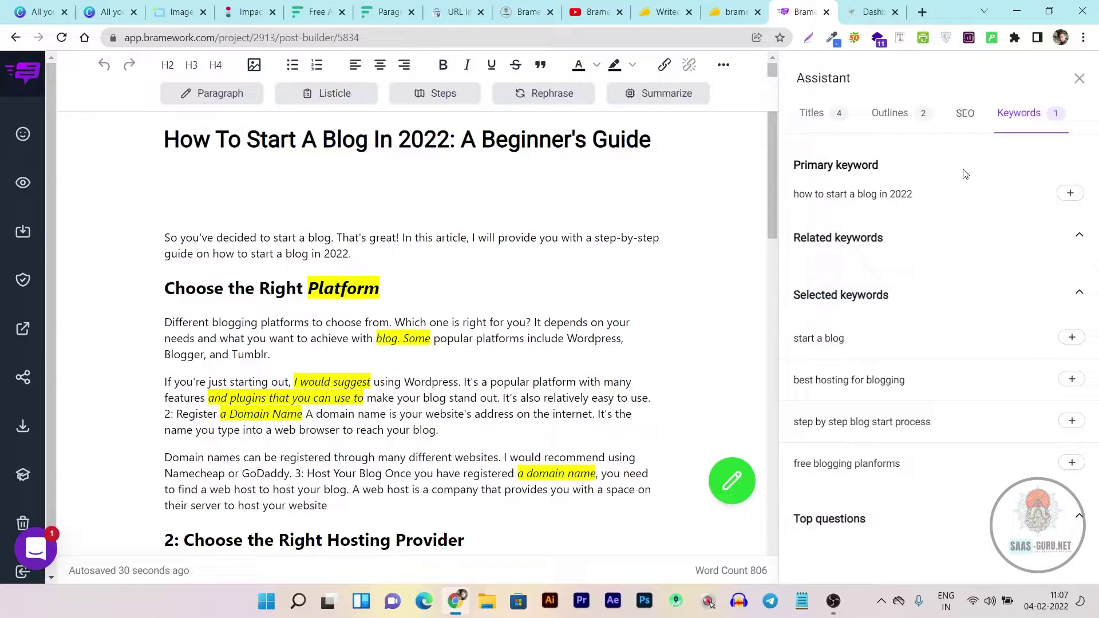
scroll(375, 278, "down", 3)
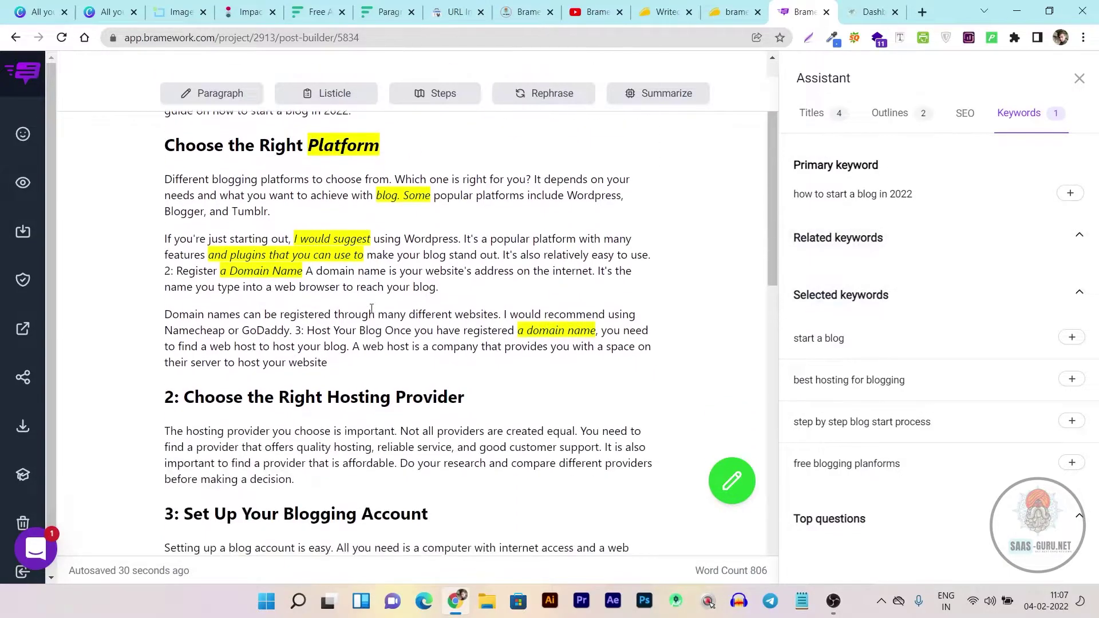
scroll(378, 309, "up", 1)
scroll(380, 342, "up", 2)
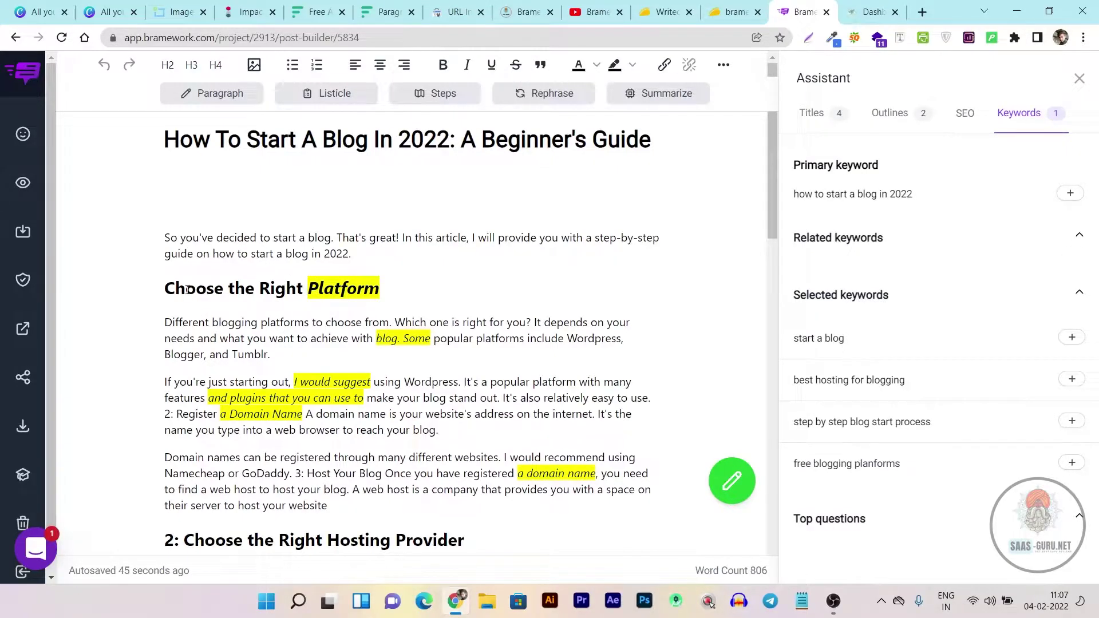
Generate an AI paragraph under 'Choose the Right Hosting Provider', bringing the draft to 889 words
scroll(187, 289, "down", 1)
scroll(433, 351, "down", 2)
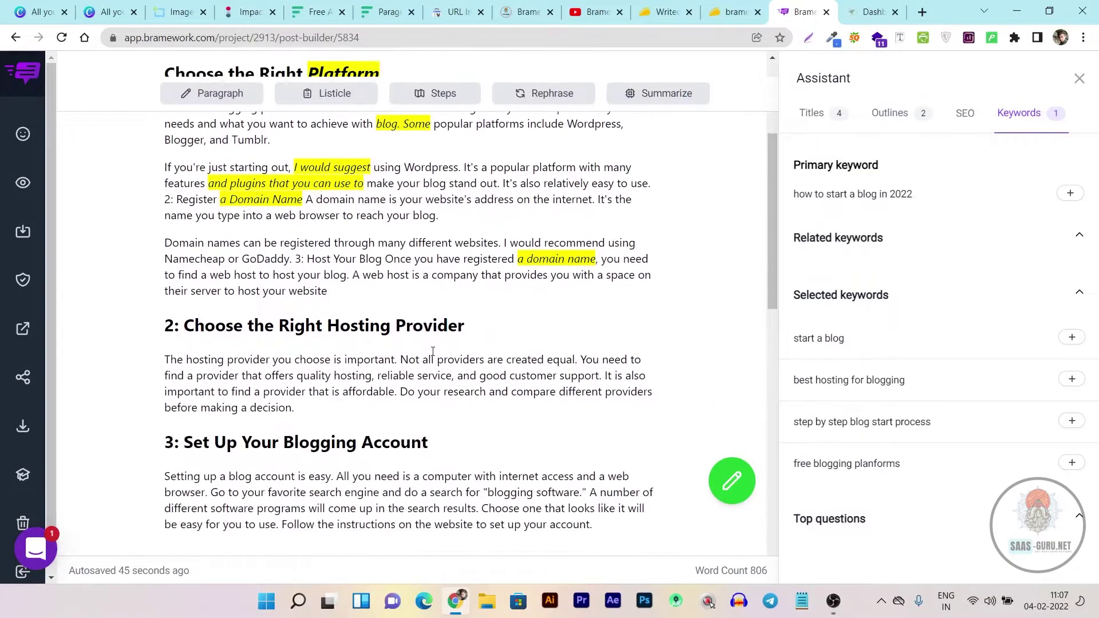
left_click_drag(475, 325, 186, 327)
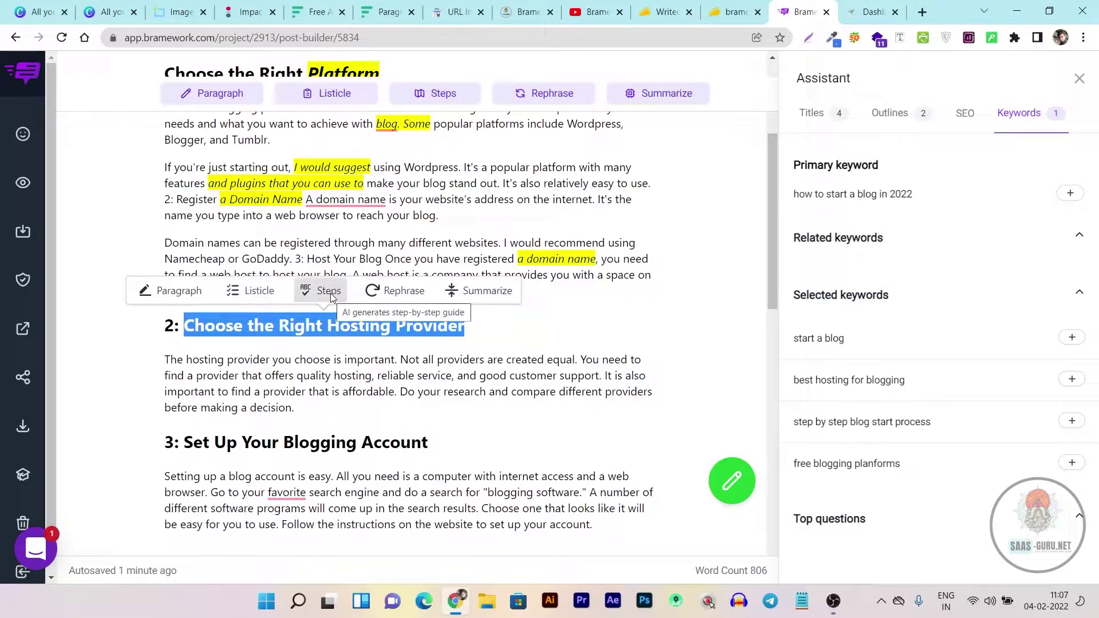
left_click(184, 293)
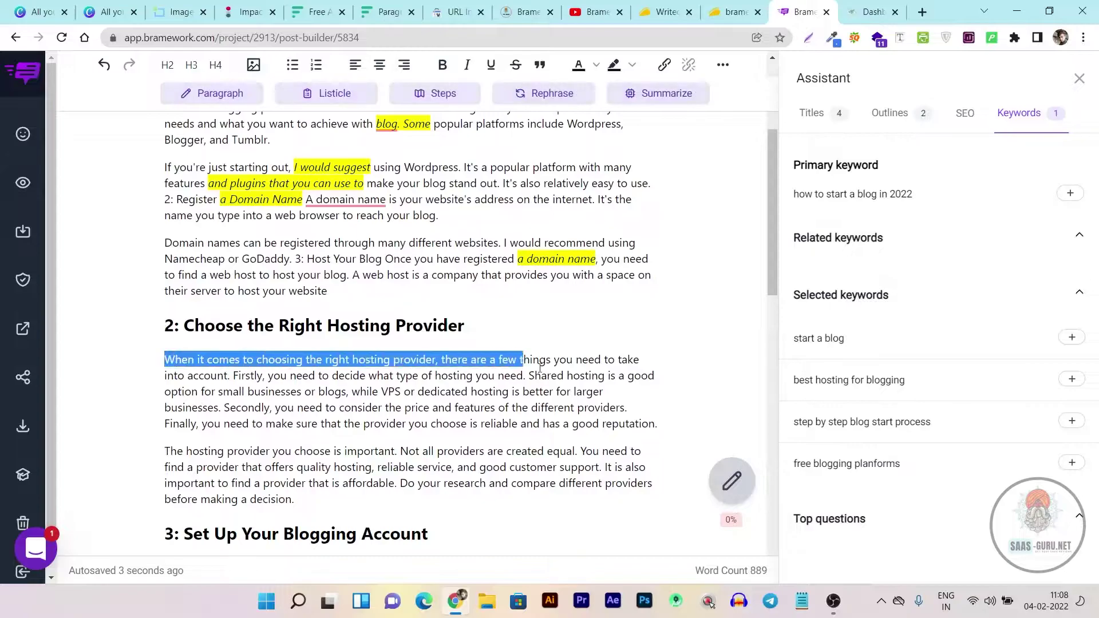
mouse_move(166, 359)
left_mouse_down()
mouse_move(649, 434)
mouse_move(651, 419)
left_mouse_up()
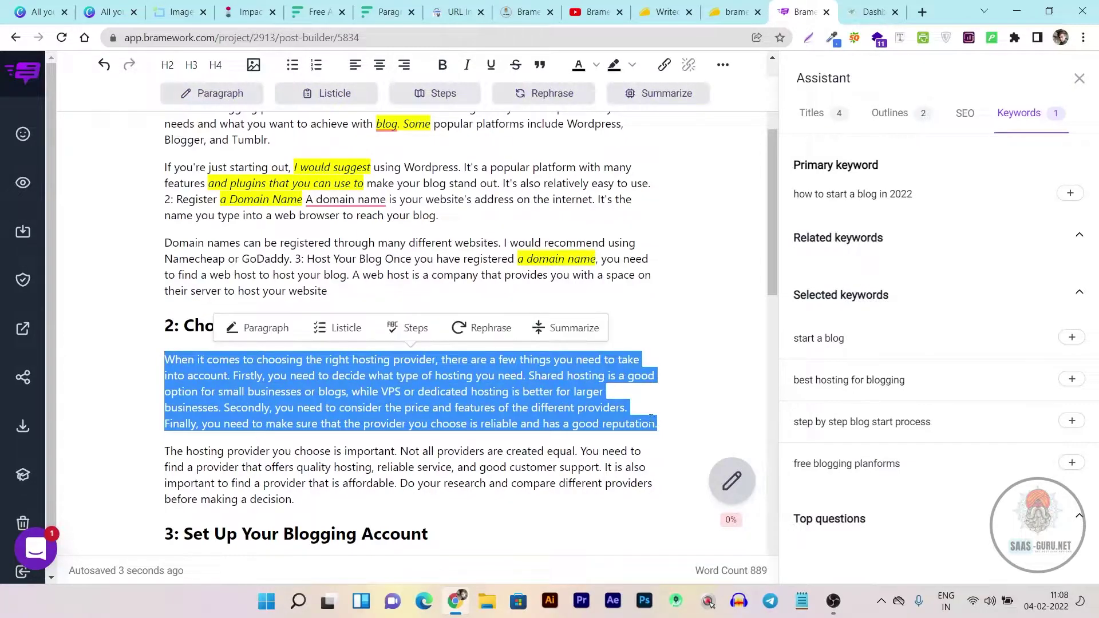
left_click(510, 291)
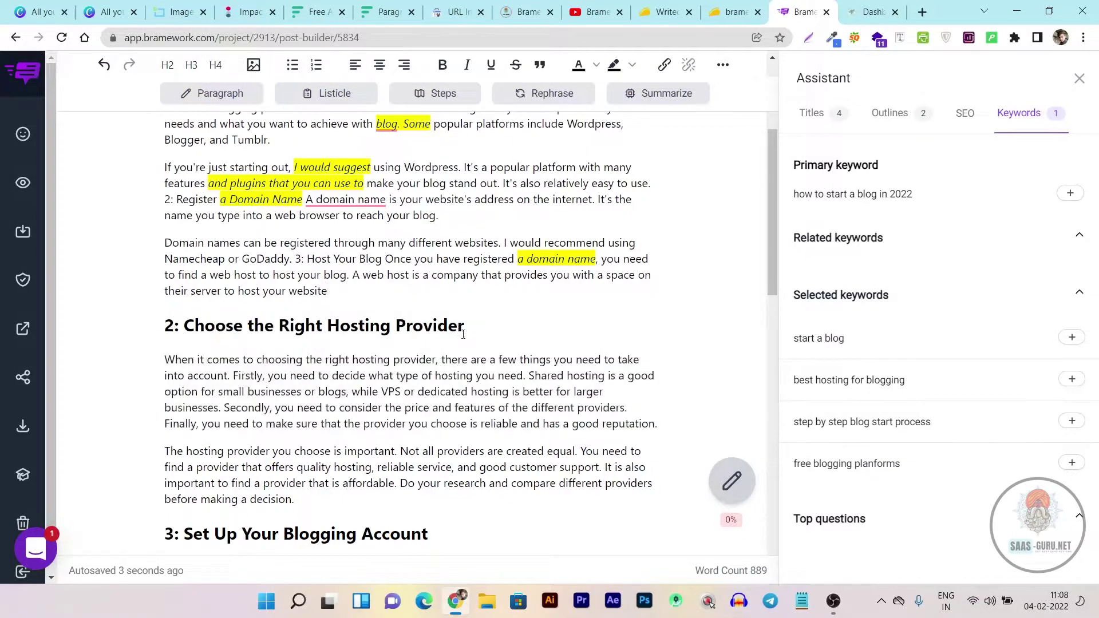
left_click_drag(464, 334, 190, 329)
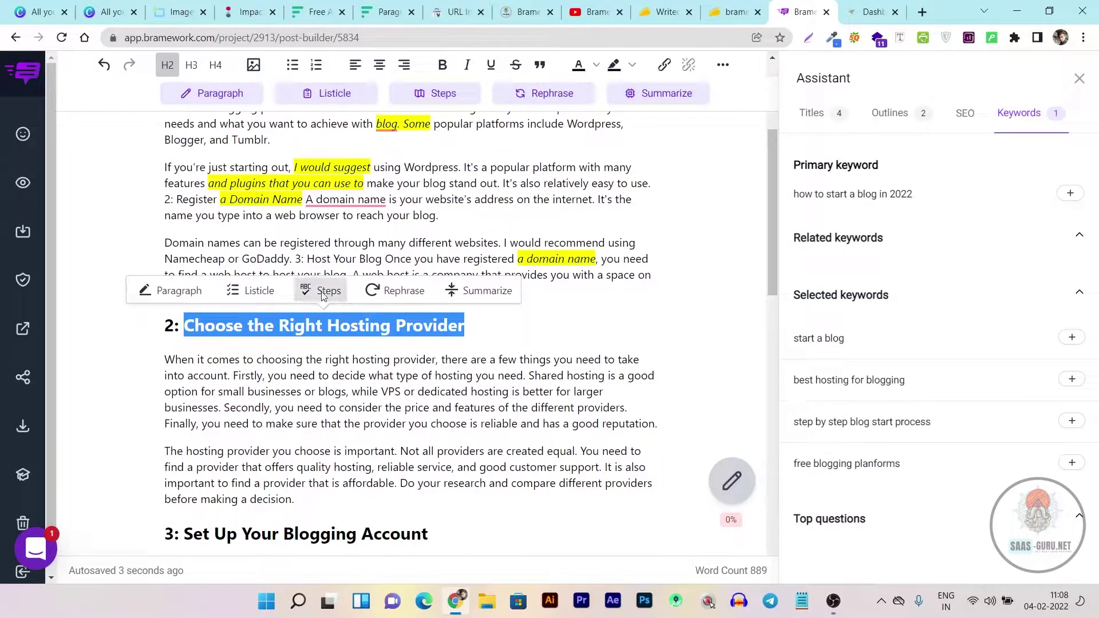
Add six AI-generated hosting-provider steps under the heading, growing the draft to 926 words
left_click(323, 291)
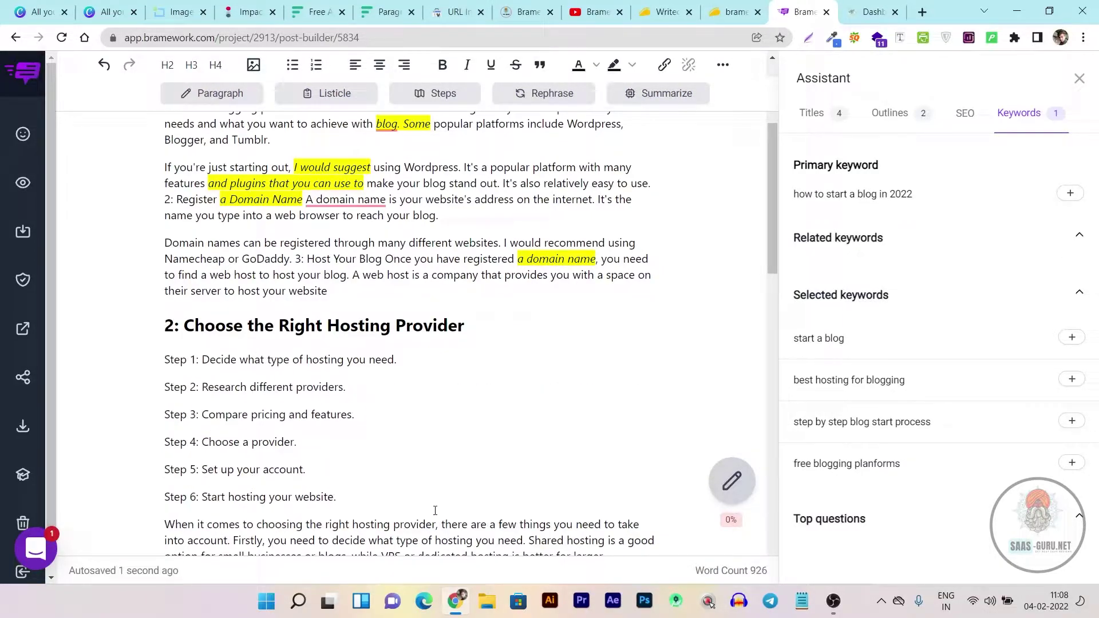
scroll(408, 413, "down", 2)
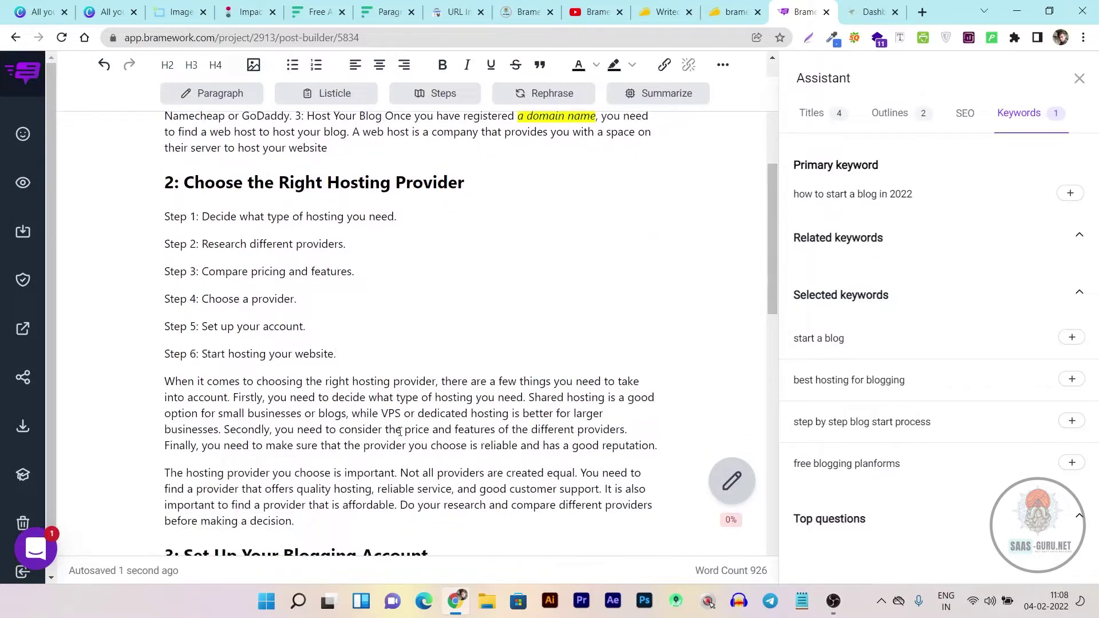
scroll(372, 455, "up", 2)
scroll(372, 455, "up", 2)
scroll(449, 269, "down", 4)
mouse_move(770, 247)
left_mouse_down()
mouse_move(762, 521)
mouse_move(769, 162)
left_mouse_up()
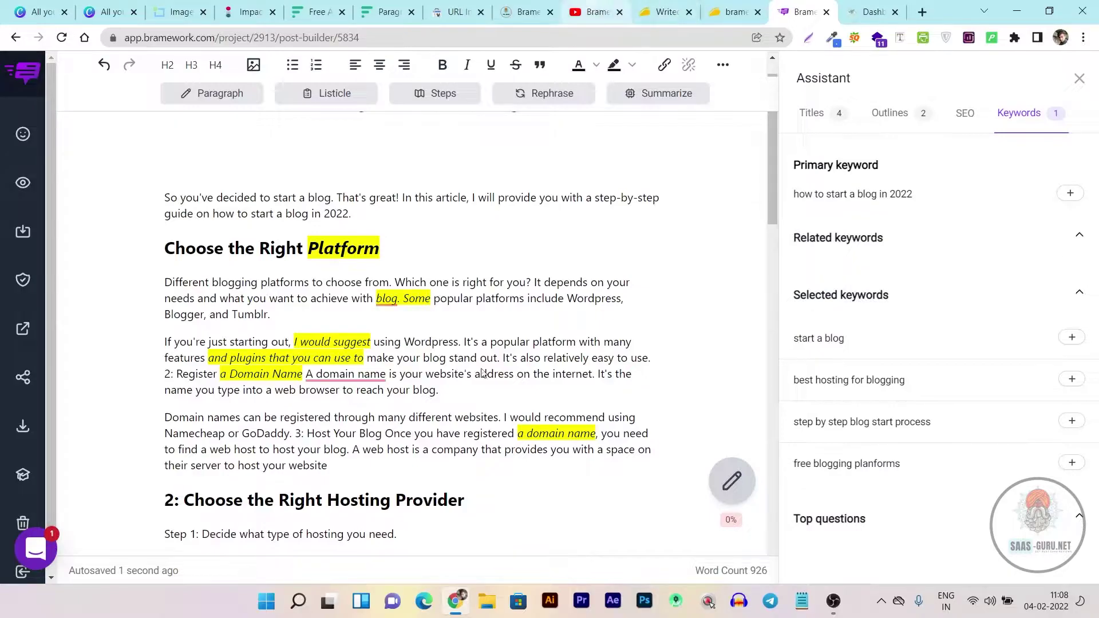
left_click(595, 11)
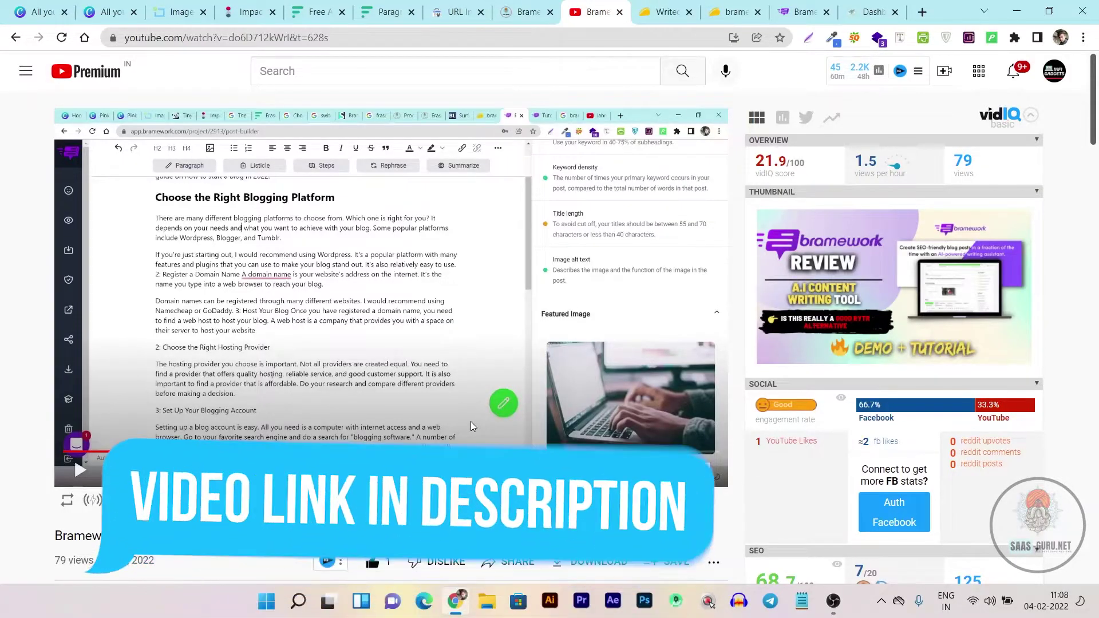
left_click(798, 11)
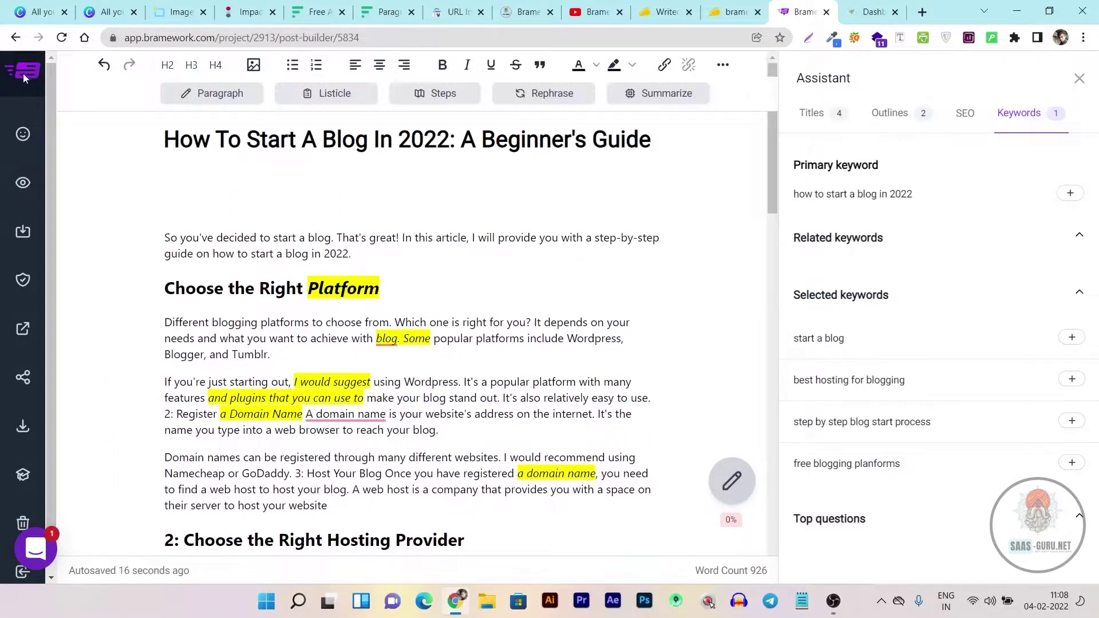
Open the Keyword Analyzer from the dashboard and enter the keyword 'start a blog'
left_click(23, 73)
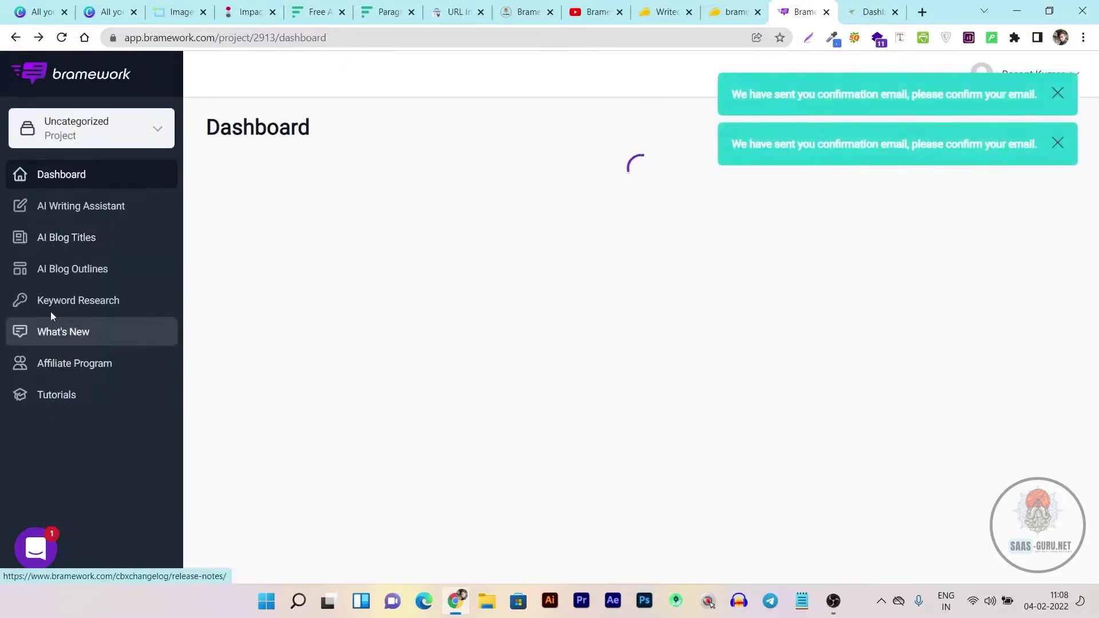
left_click(55, 304)
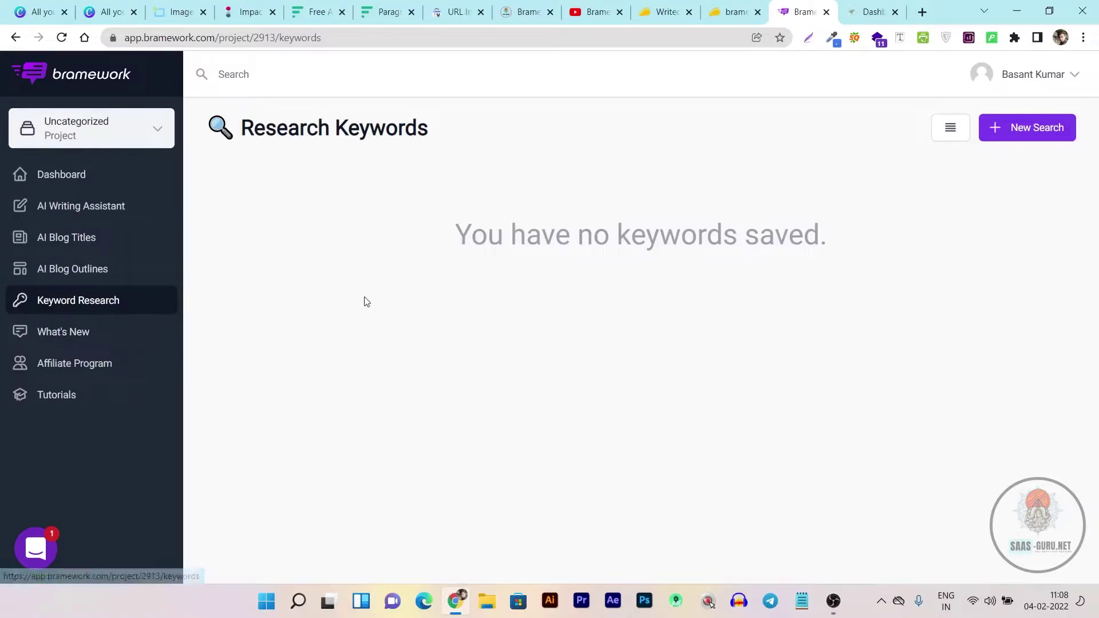
left_click(1023, 136)
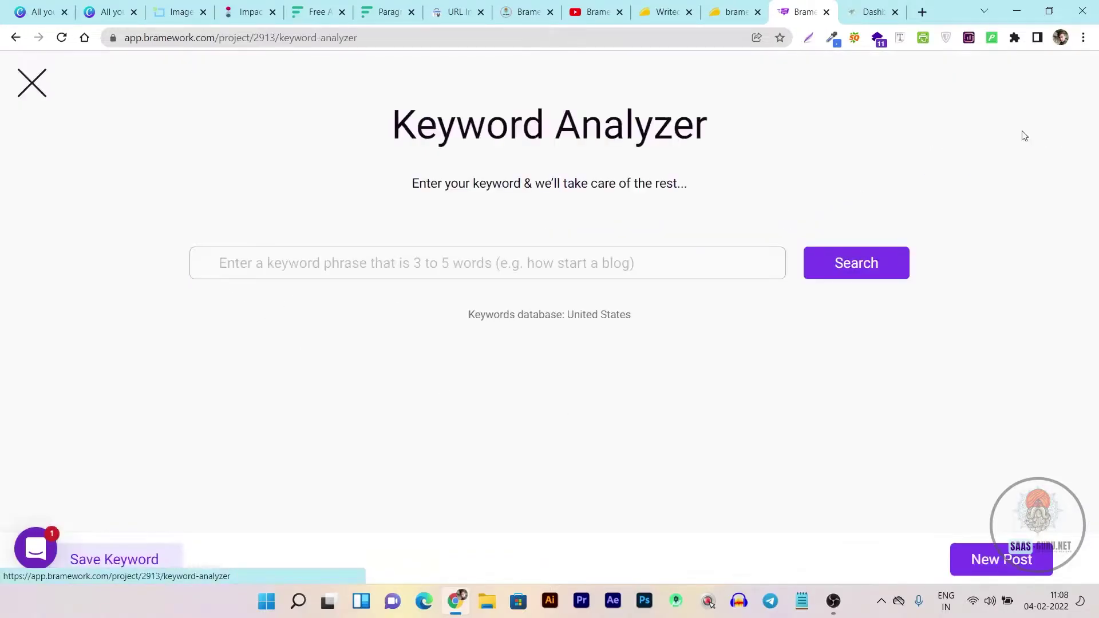
left_click(246, 266)
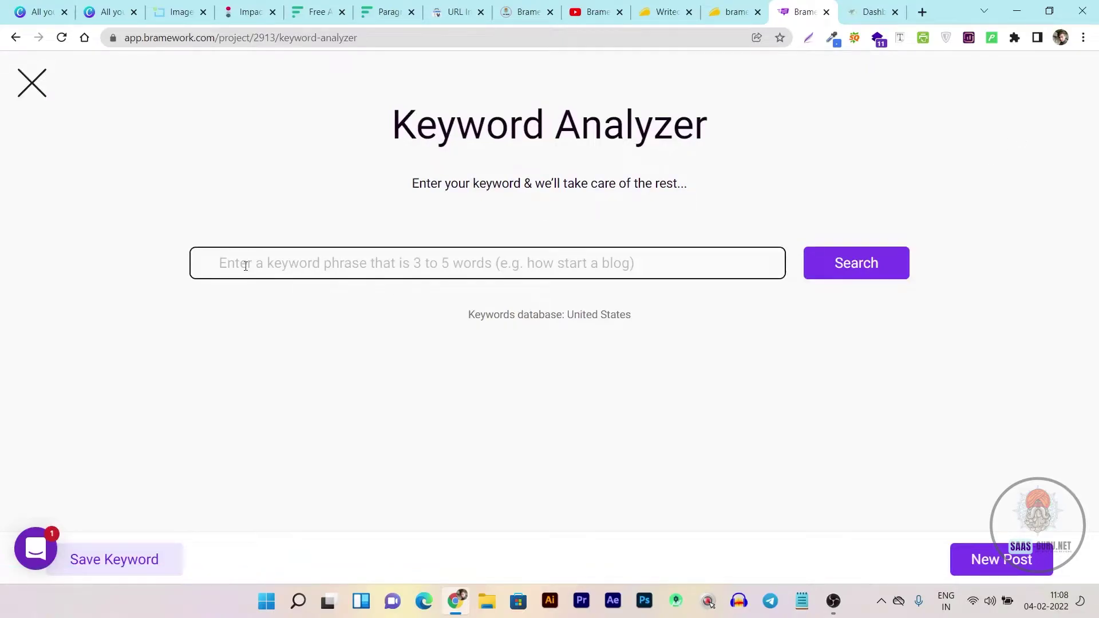
type("start a blog")
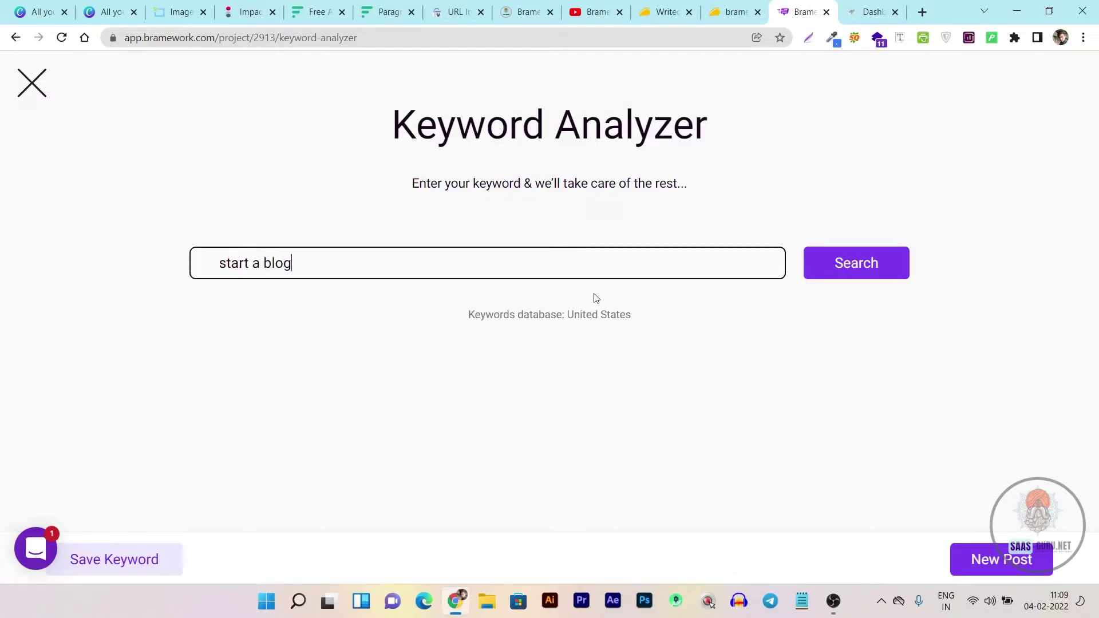
Analyse 'start a blog' and review its volume, trends, keyword ideas and top questions
left_click(862, 274)
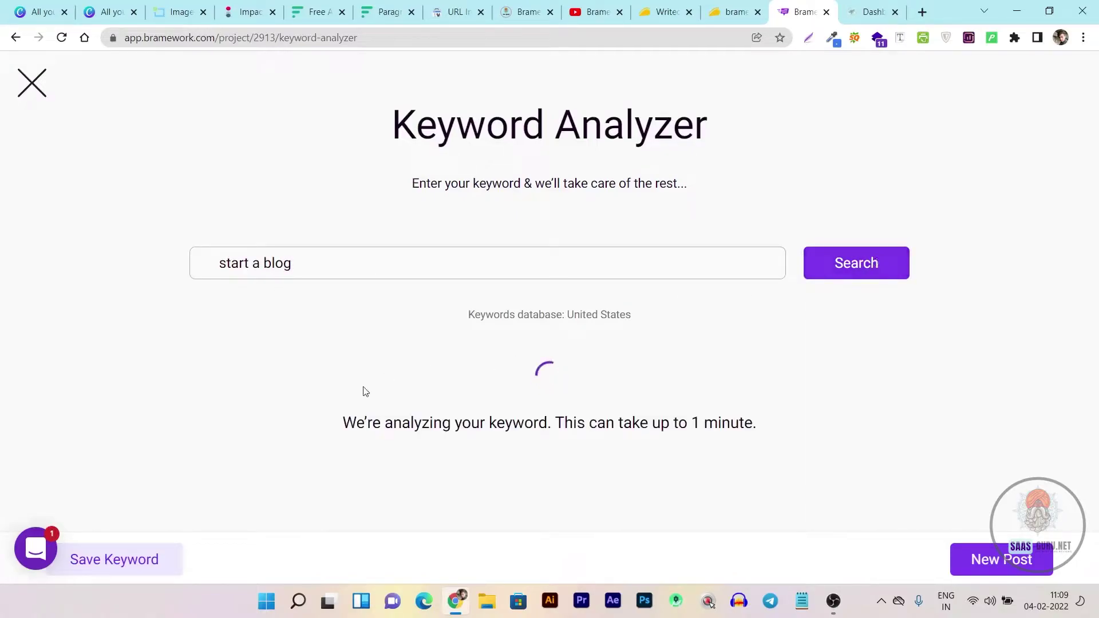
scroll(145, 302, "down", 3)
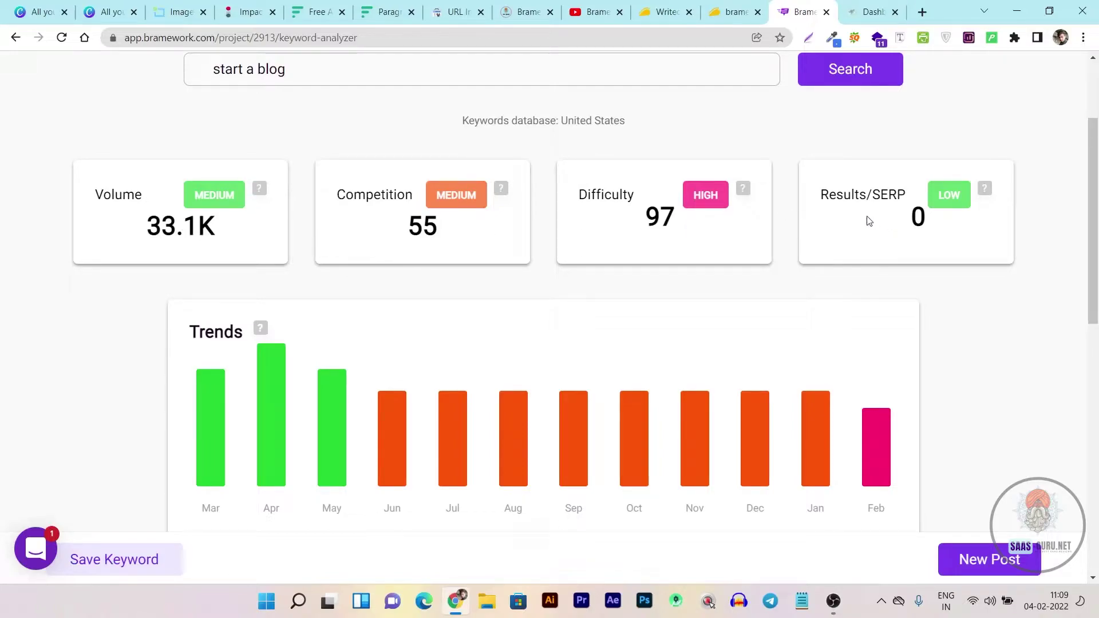
scroll(758, 240, "down", 2)
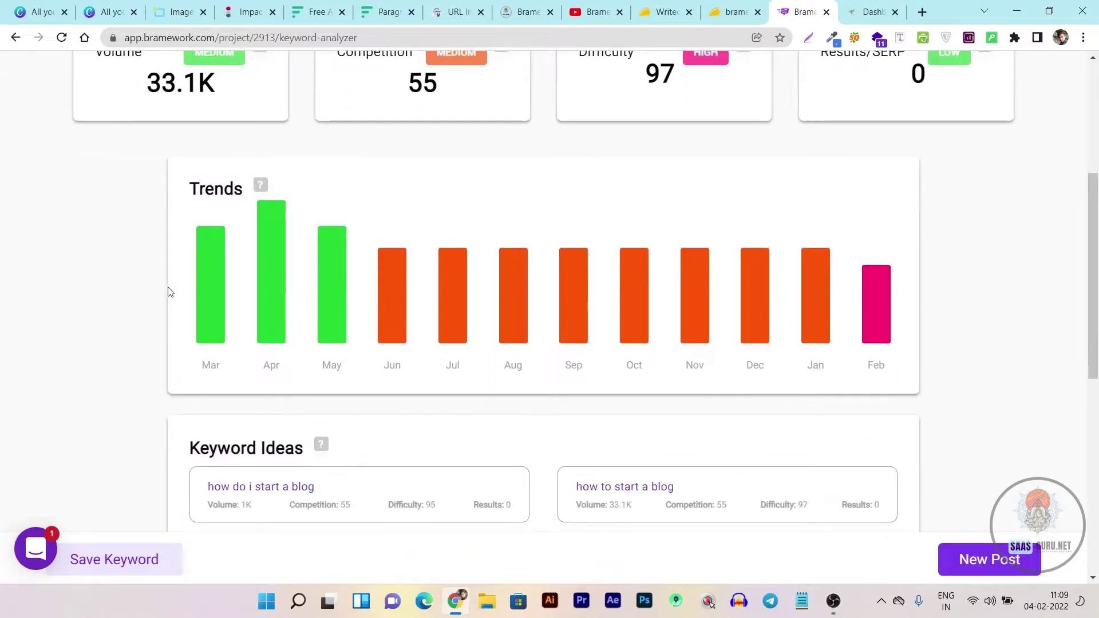
scroll(686, 320, "down", 5)
scroll(248, 218, "down", 1)
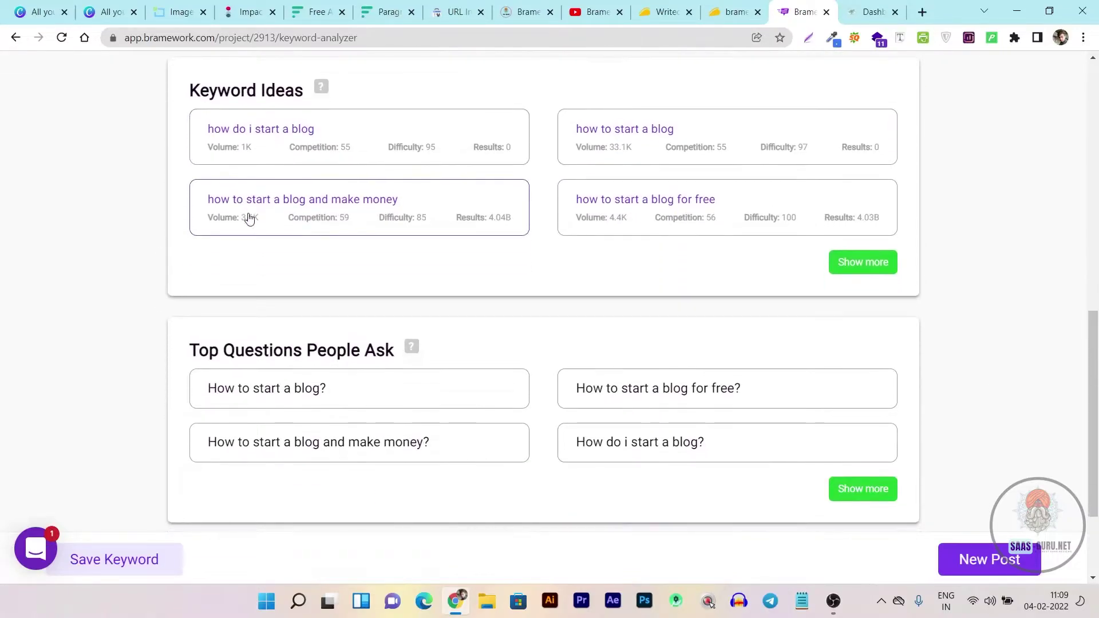
scroll(303, 270, "down", 2)
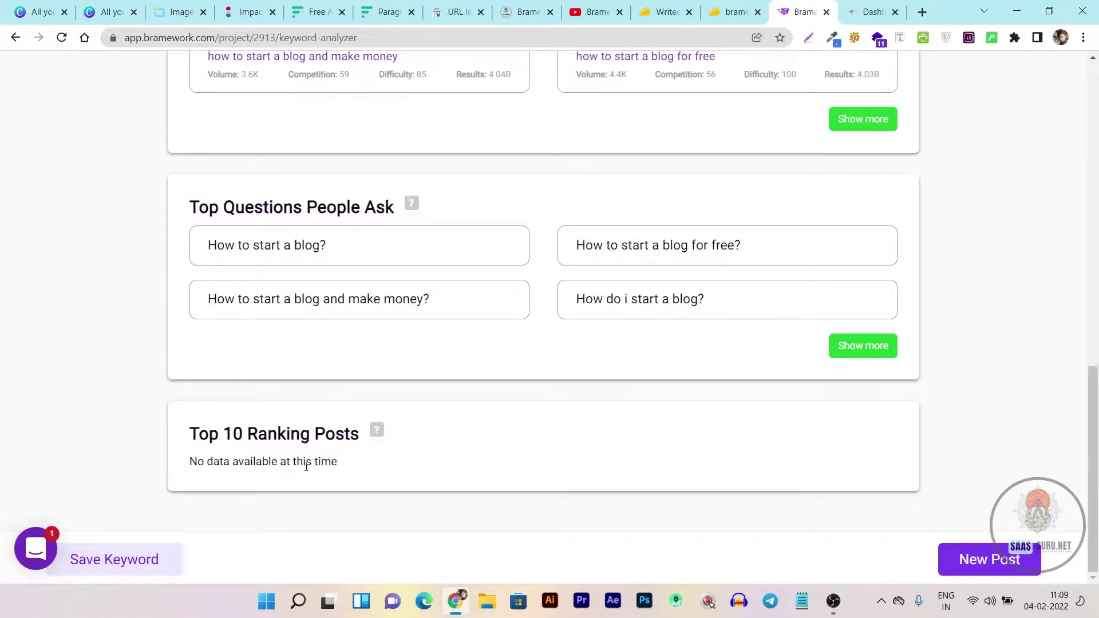
scroll(598, 446, "up", 3)
scroll(616, 444, "down", 3)
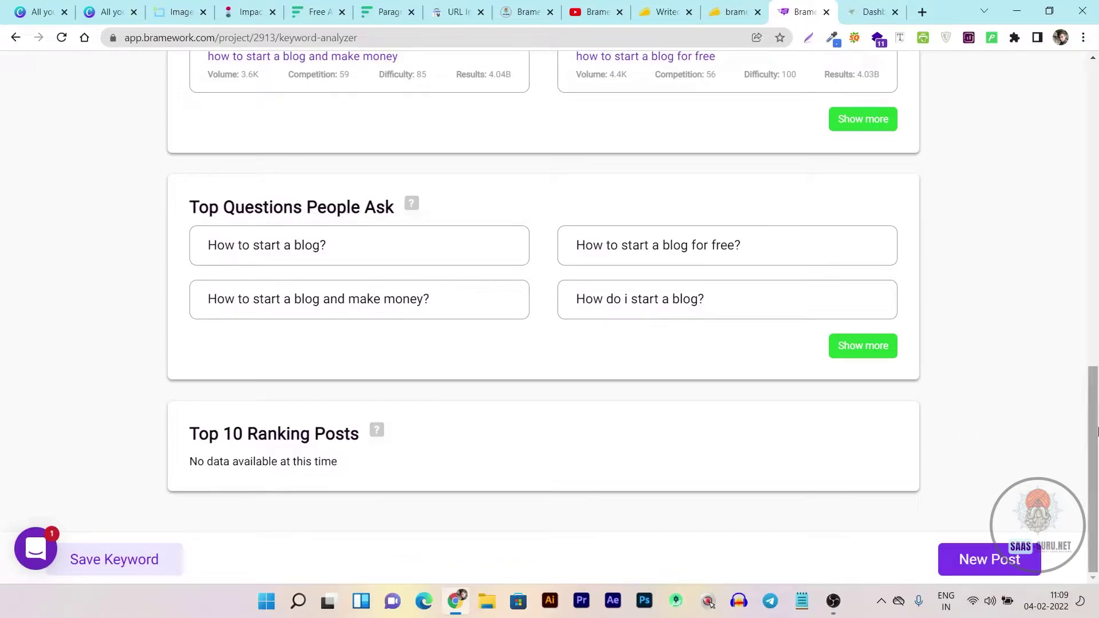
scroll(634, 456, "up", 10)
scroll(225, 437, "down", 8)
scroll(225, 438, "down", 3)
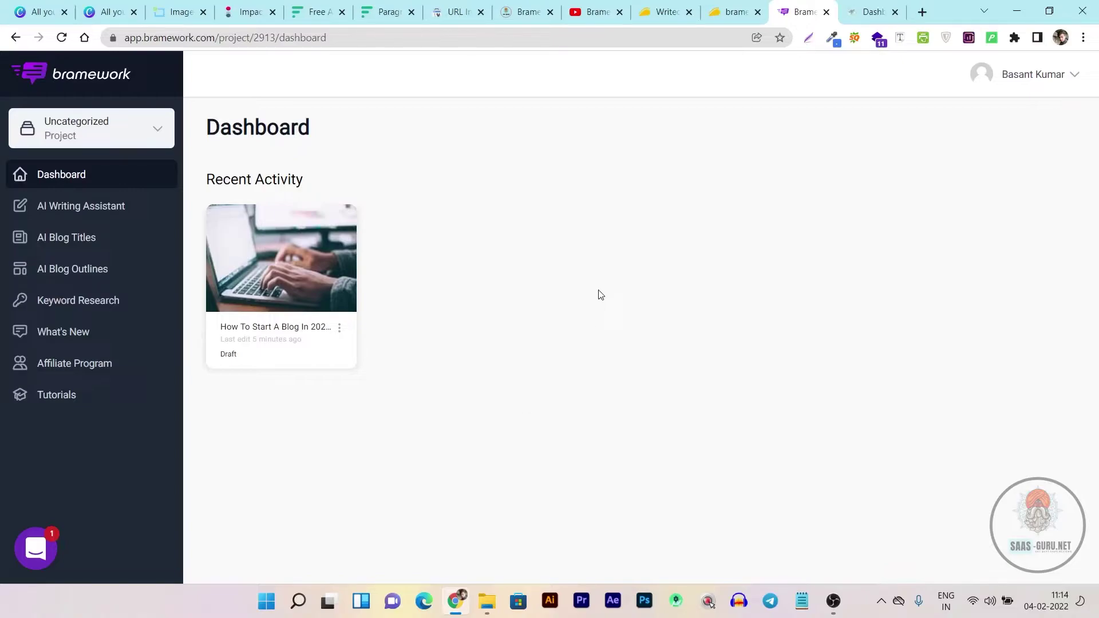
Switch to the AppSumo tab showing Writecream's $59 lifetime deal
left_click(658, 14)
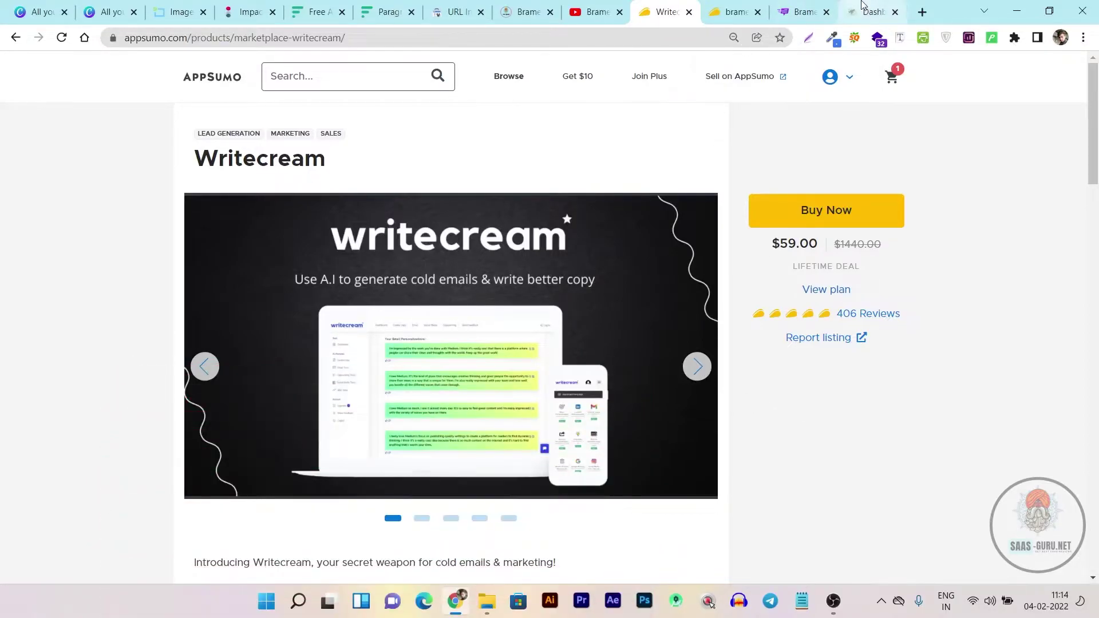
Browse Writecream's Copywriting tools such as Website Headlines/Copy and Value Proposition
left_click(863, 7)
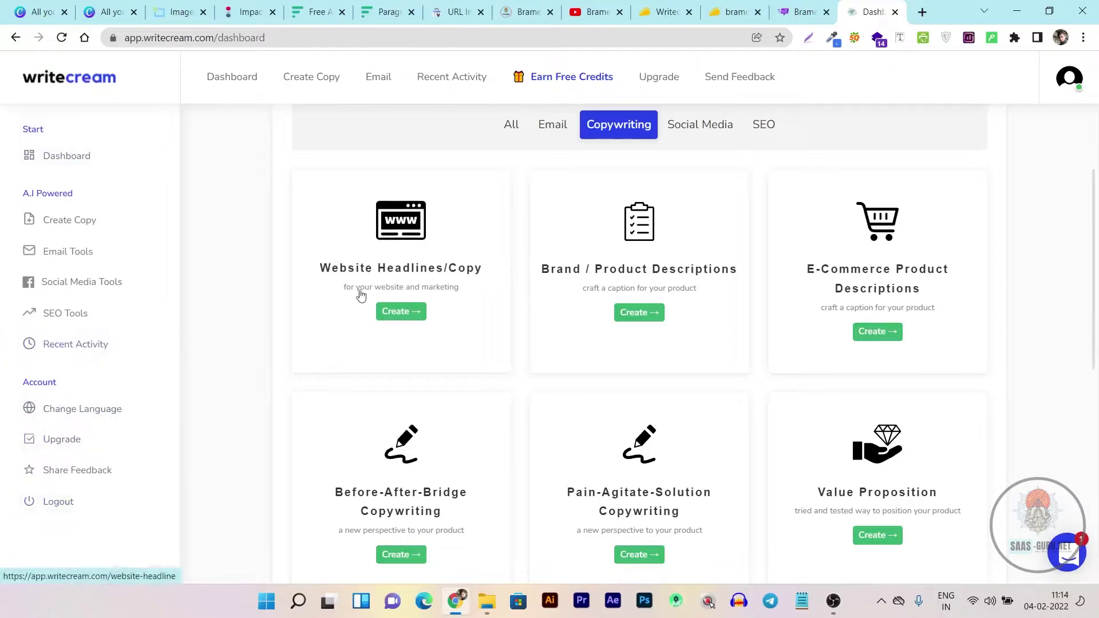
scroll(261, 326, "up", 3)
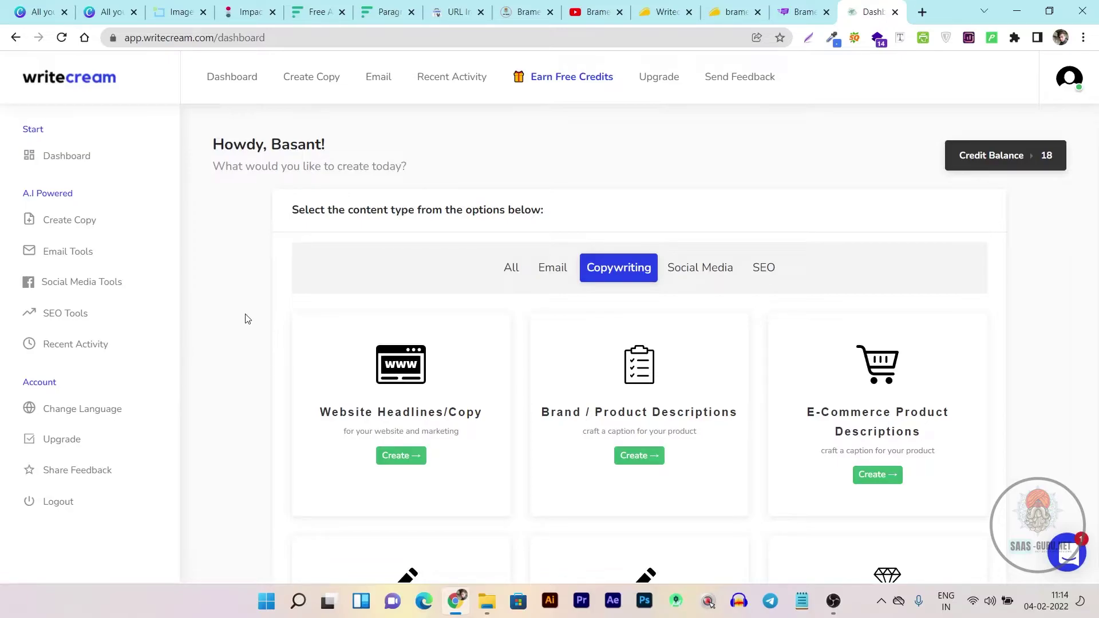
scroll(247, 318, "down", 3)
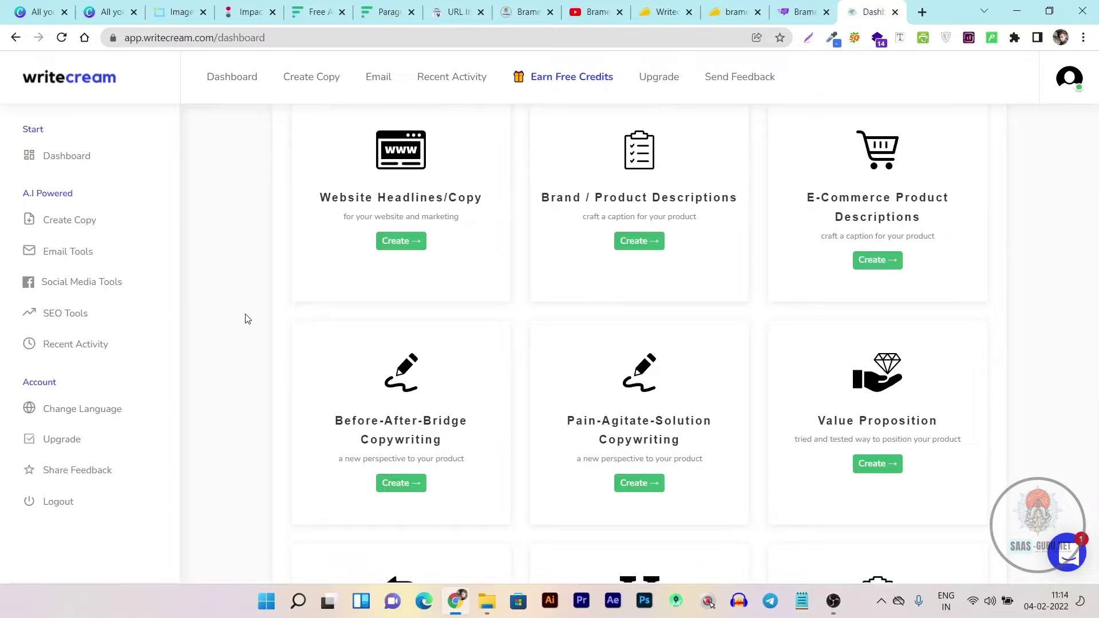
scroll(247, 318, "up", 2)
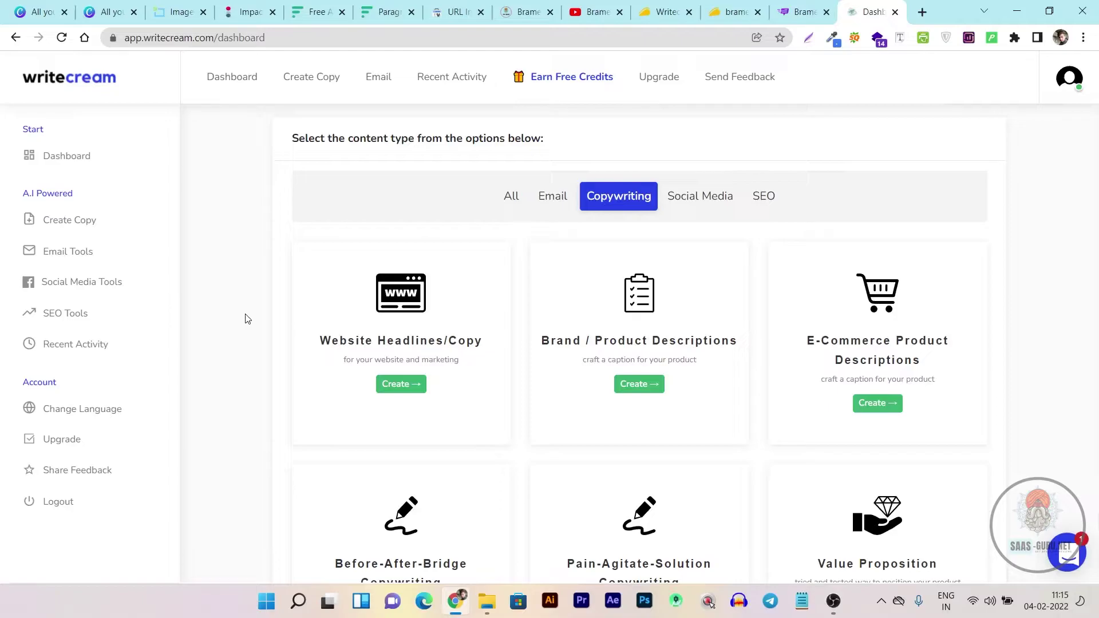
scroll(247, 319, "down", 2)
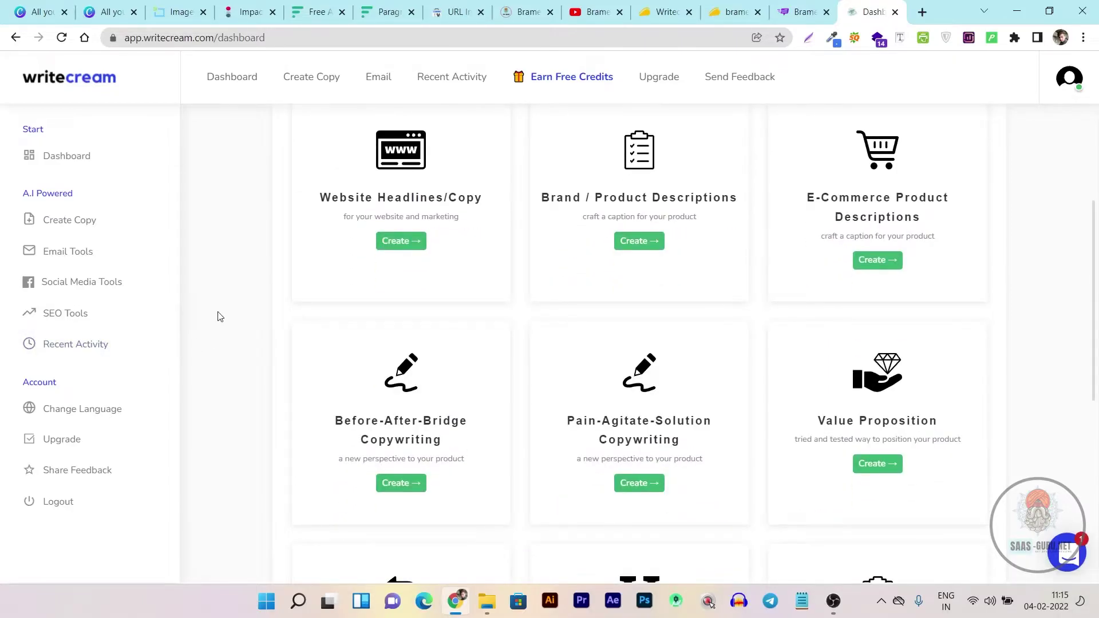
scroll(269, 315, "up", 3)
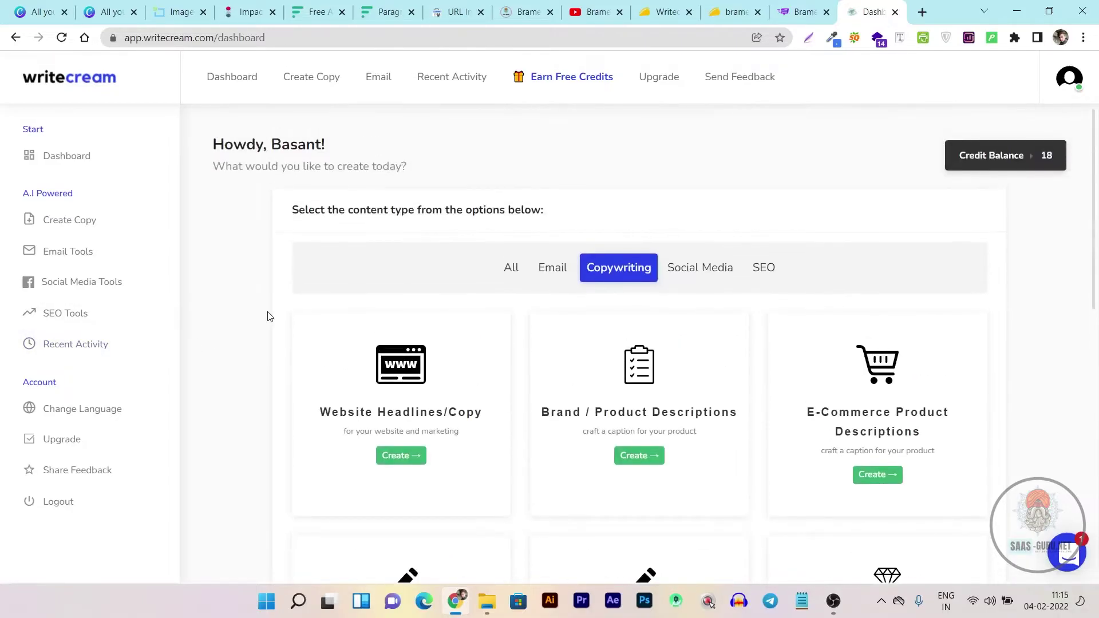
scroll(270, 316, "down", 2)
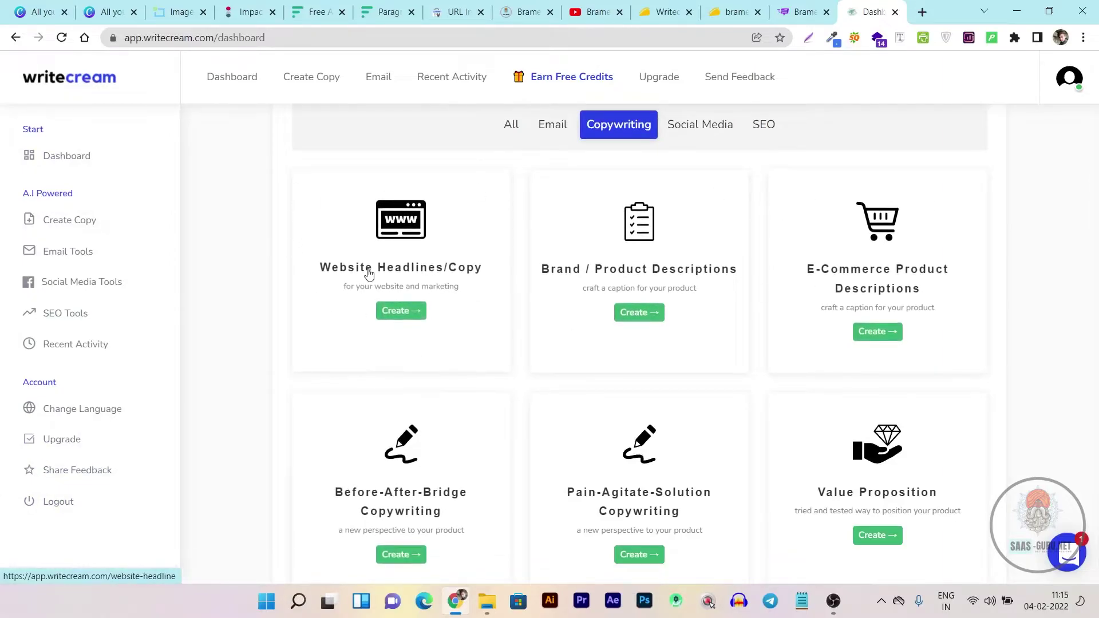
scroll(309, 258, "up", 1)
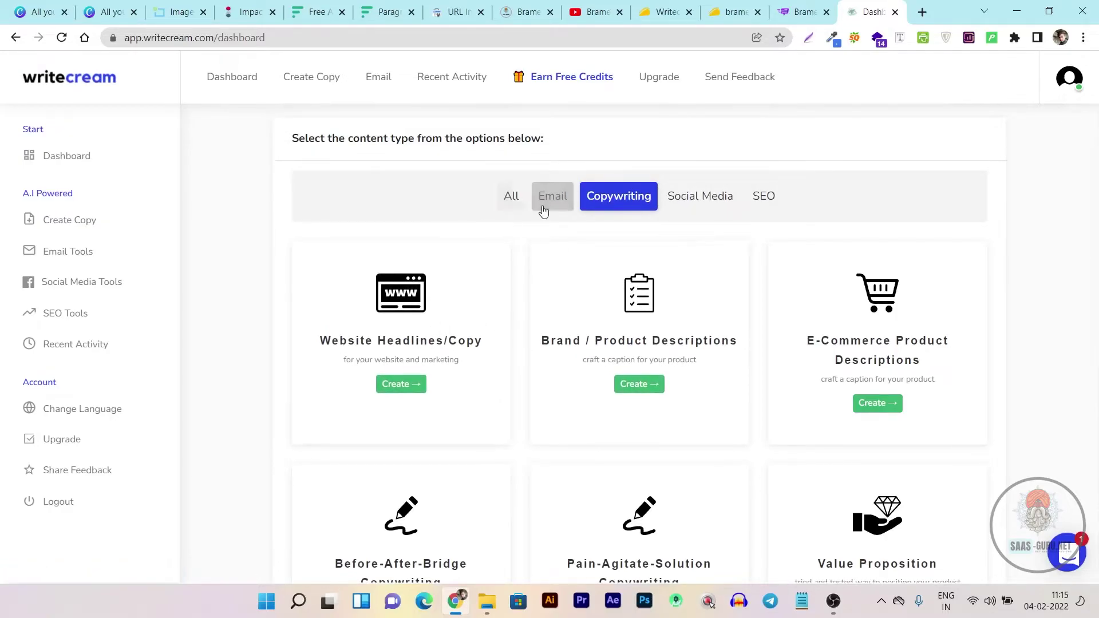
Show Writecream's tools from all categories and scroll through the tool cards
left_click(510, 207)
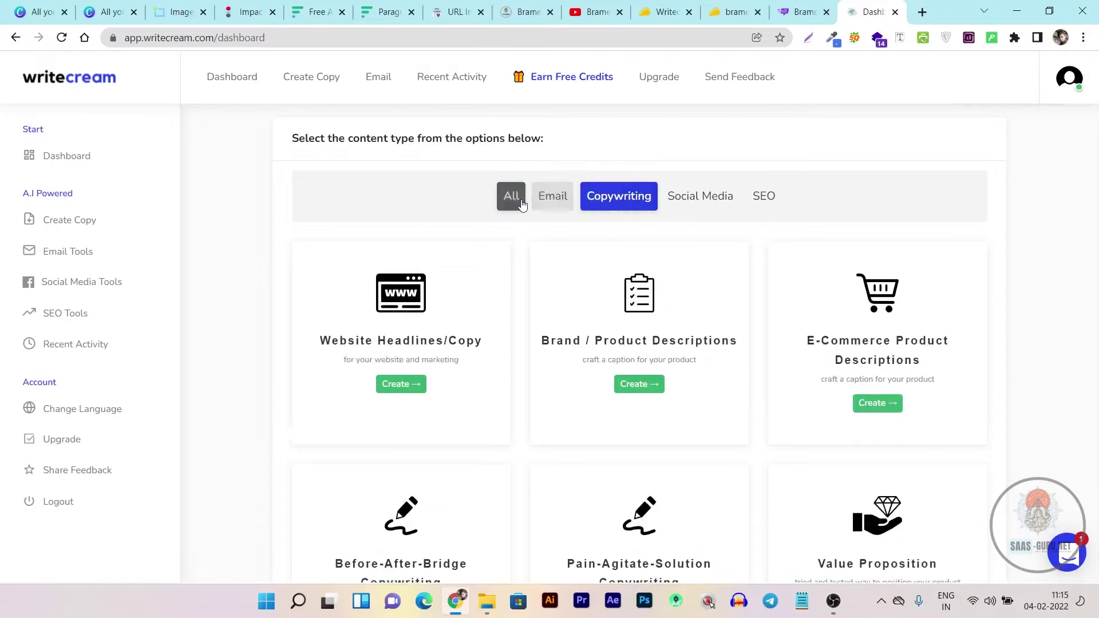
left_click(513, 204)
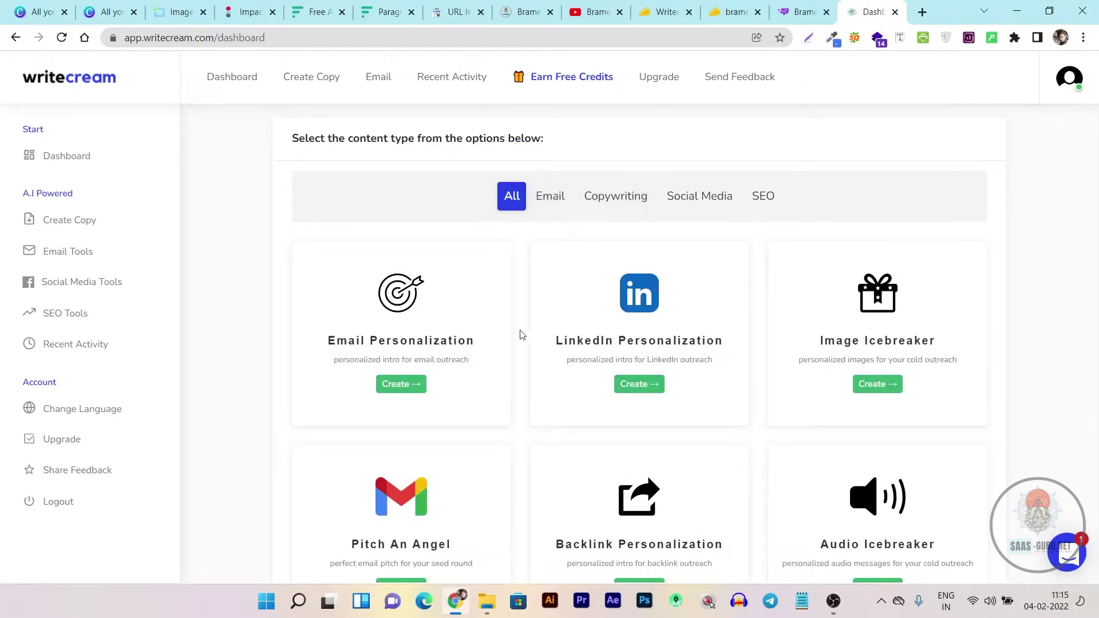
scroll(519, 331, "down", 5)
scroll(544, 354, "up", 2)
scroll(564, 385, "up", 3)
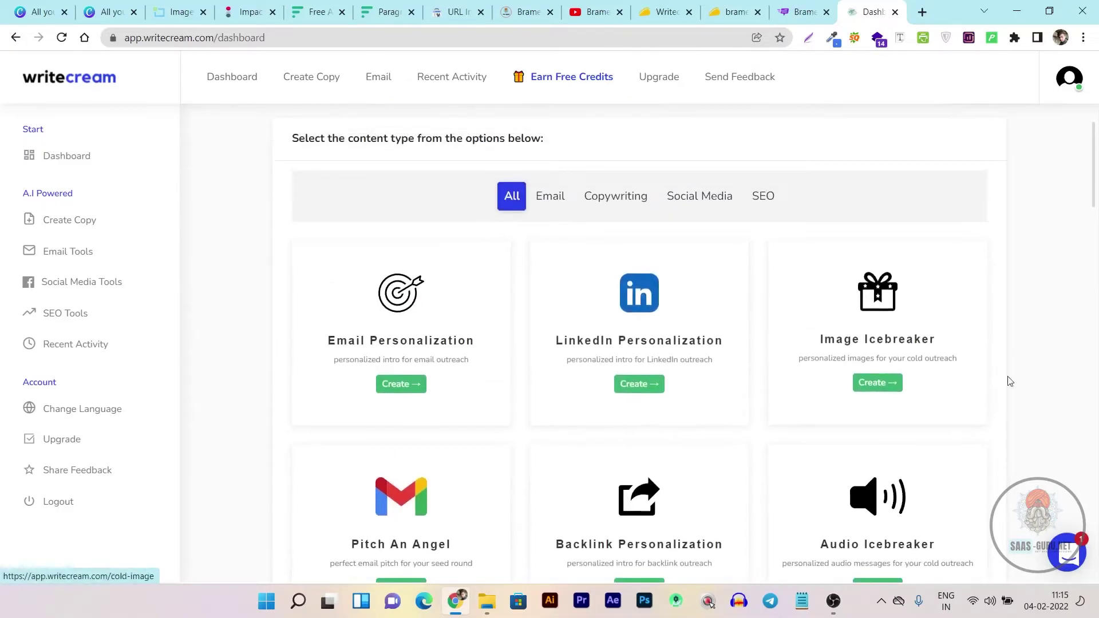
scroll(792, 386, "down", 5)
scroll(686, 349, "up", 5)
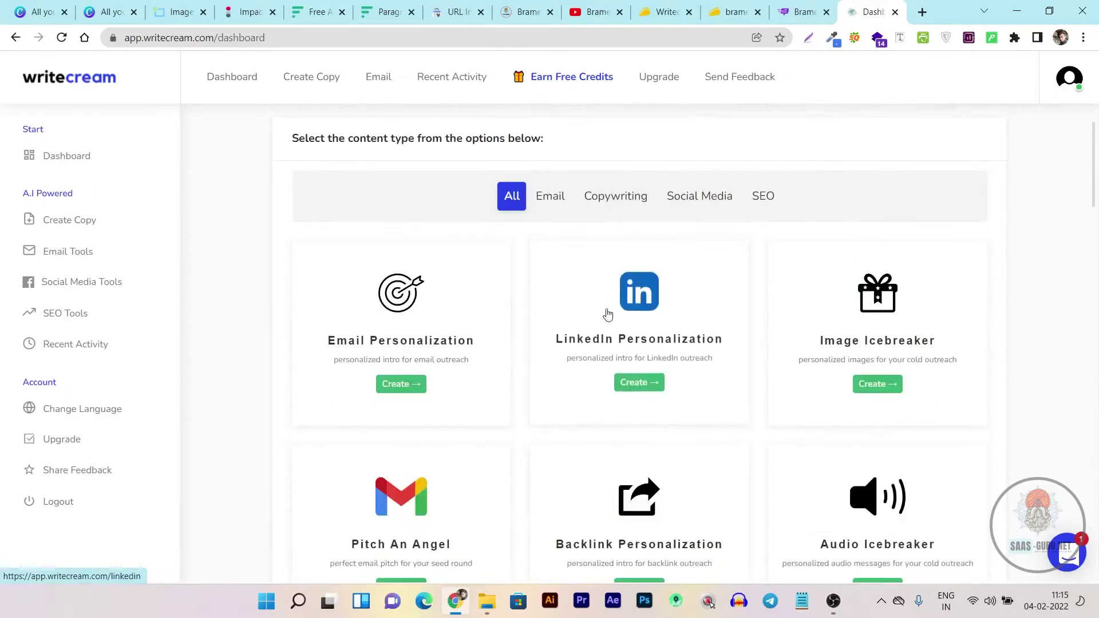
Filter the tools by Email, Copywriting, Social Media and finally SEO
left_click(548, 205)
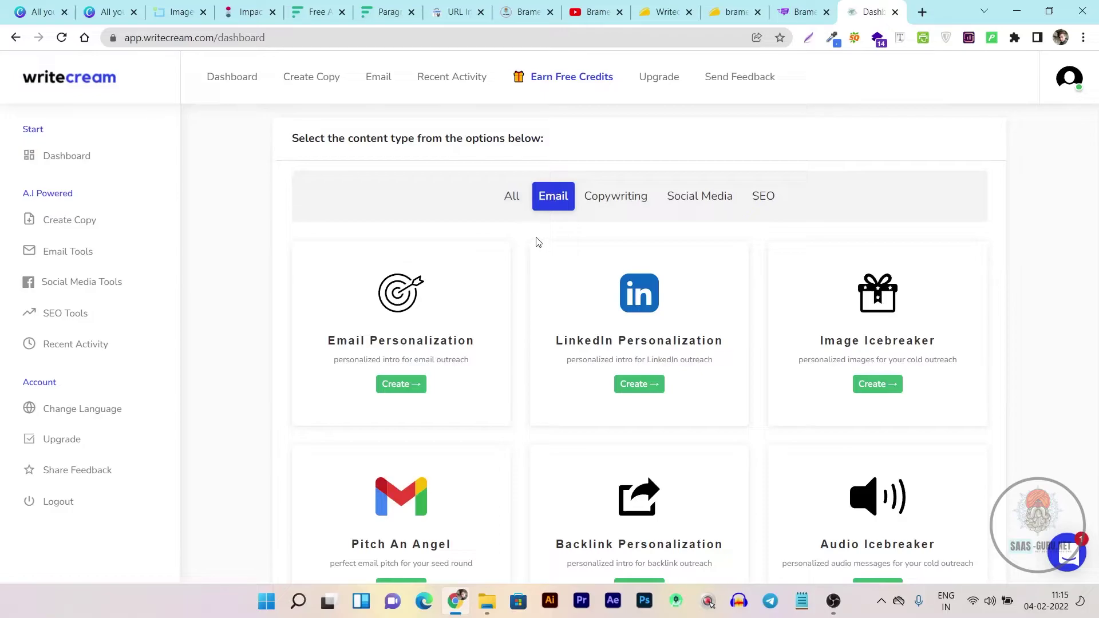
left_click(615, 198)
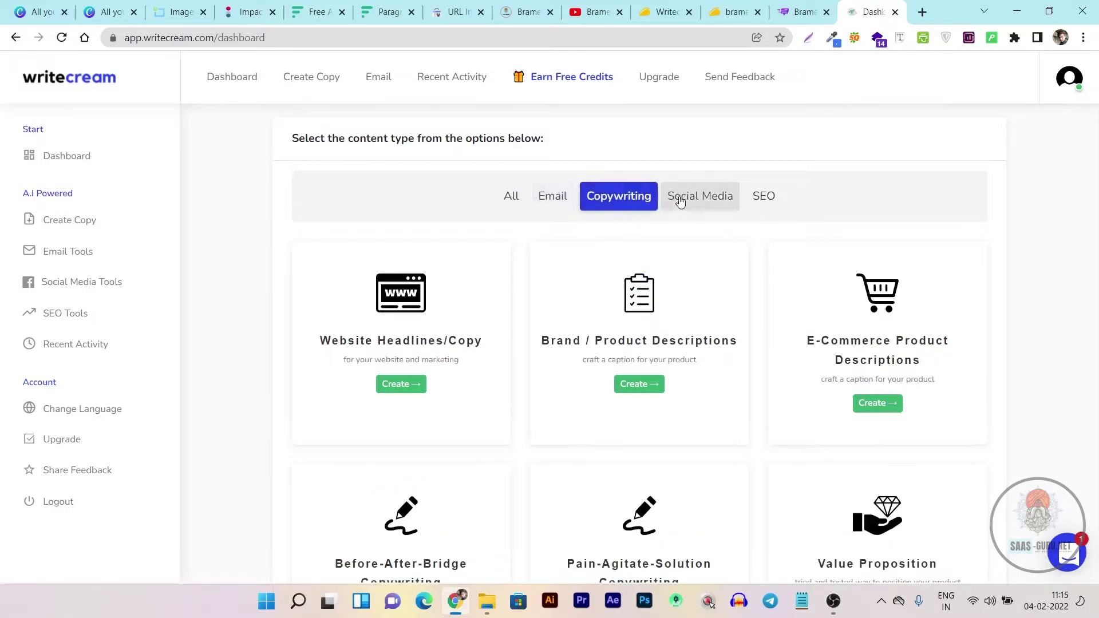
left_click(699, 198)
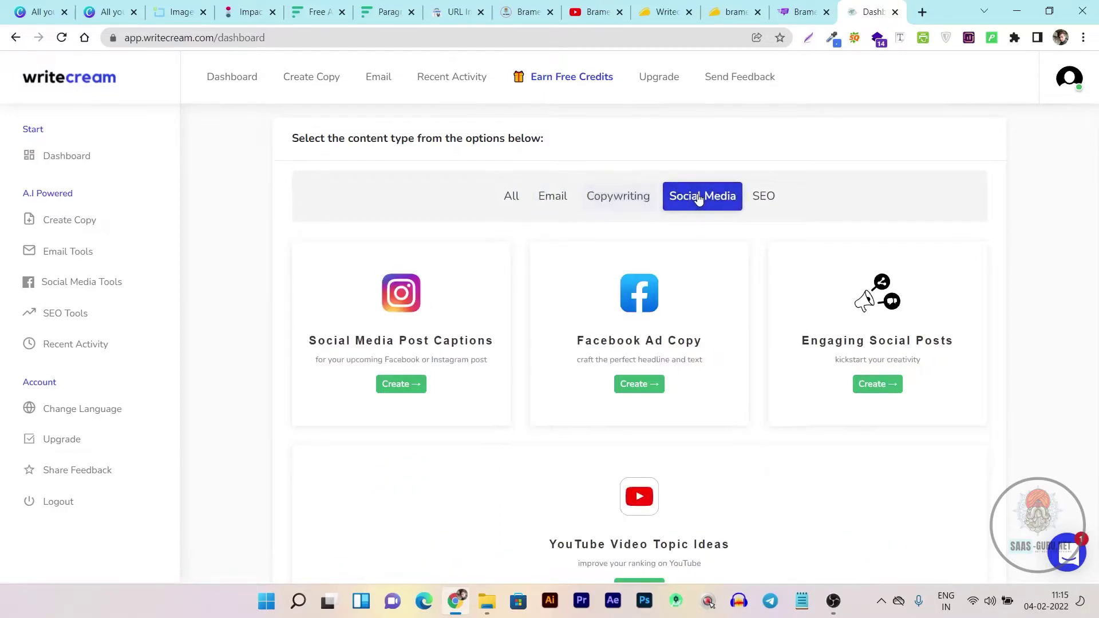
left_click(766, 198)
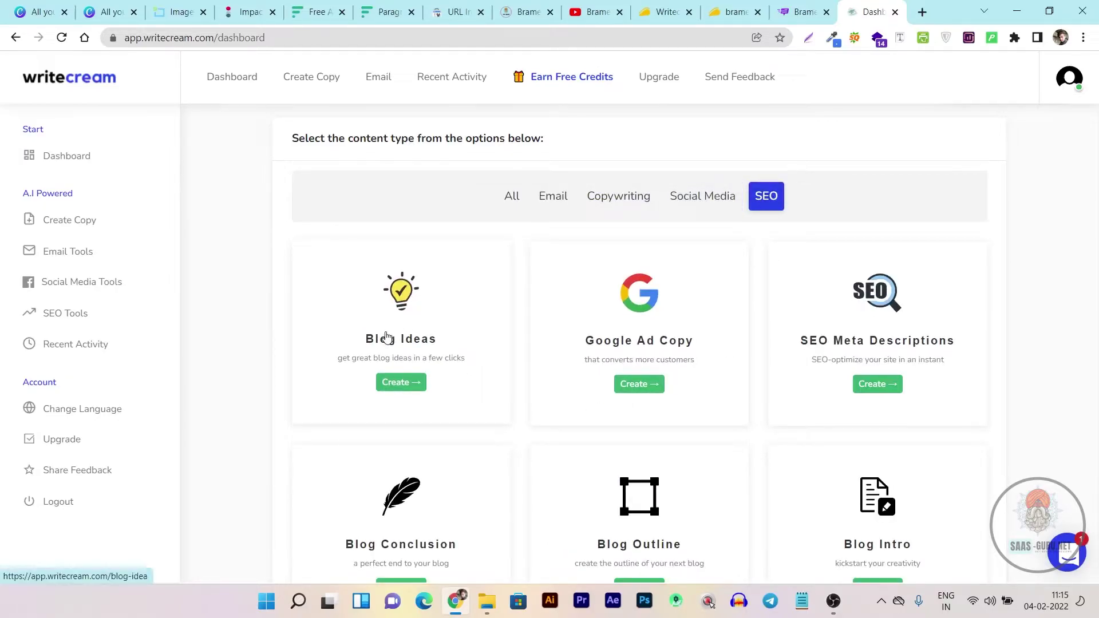
Scroll through the SEO tool cards like Blog Ideas and SEO Meta Descriptions
scroll(907, 363, "down", 2)
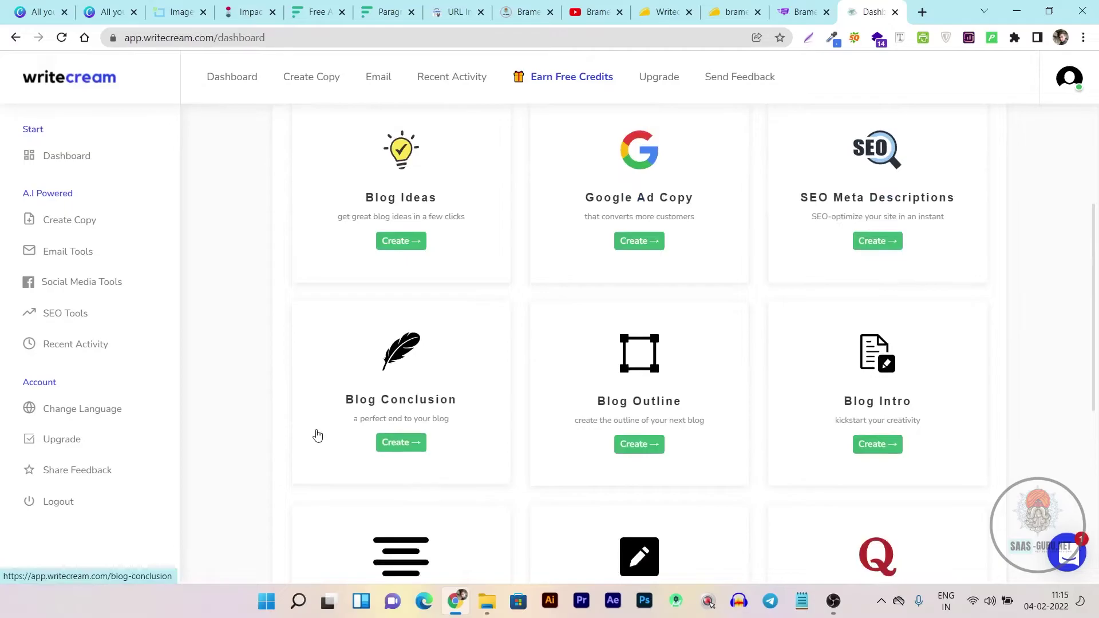
scroll(304, 429, "down", 5)
scroll(302, 439, "up", 3)
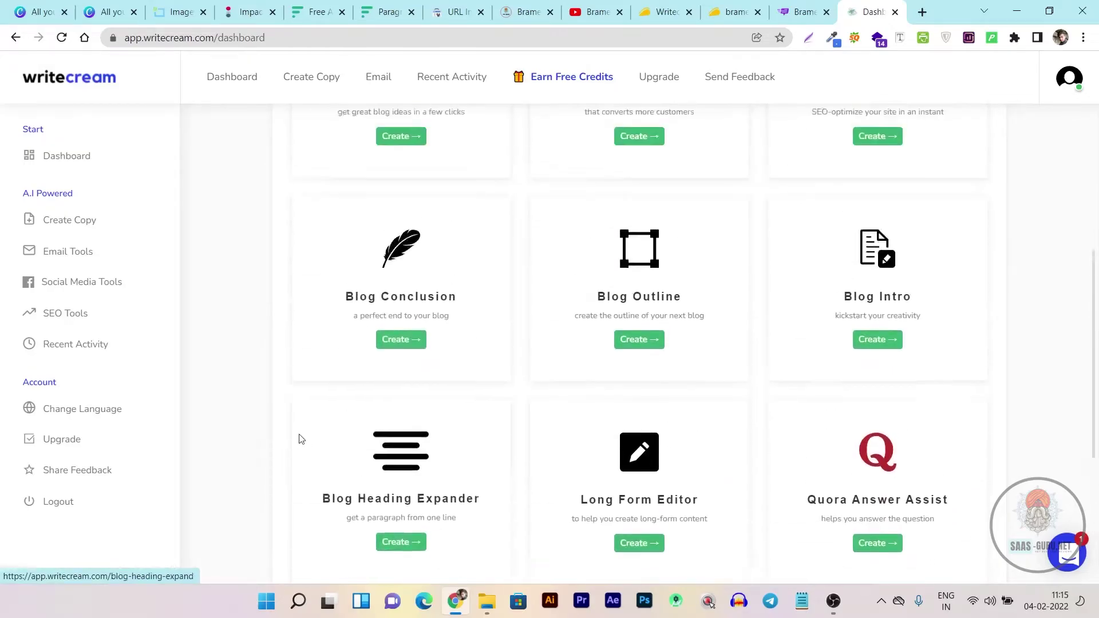
scroll(302, 439, "up", 3)
scroll(300, 440, "up", 2)
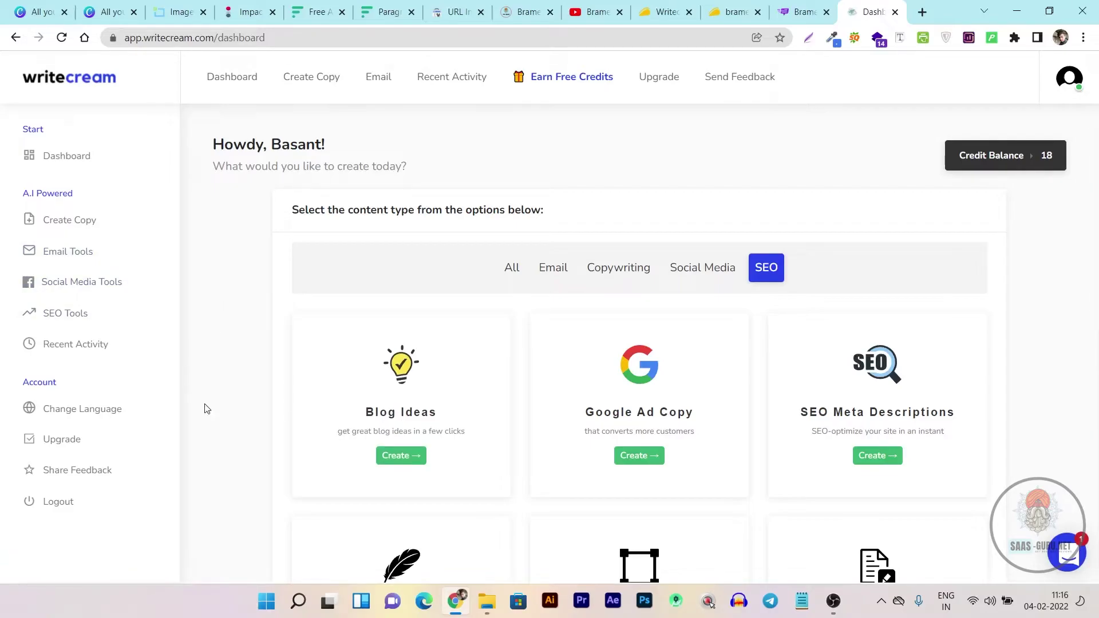
scroll(207, 409, "down", 5)
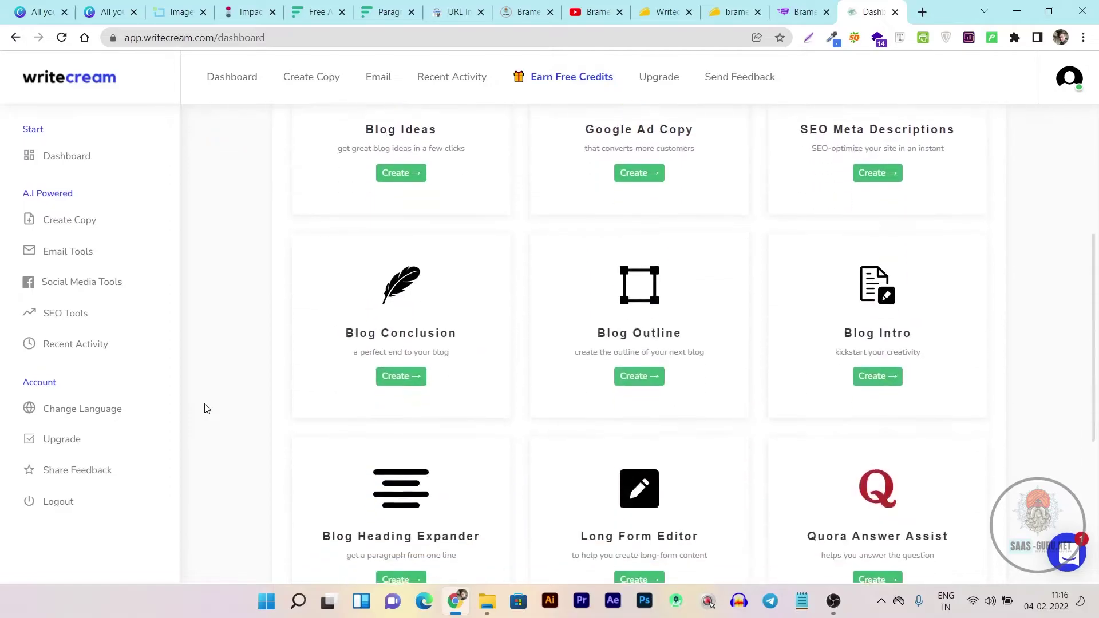
scroll(207, 405, "down", 5)
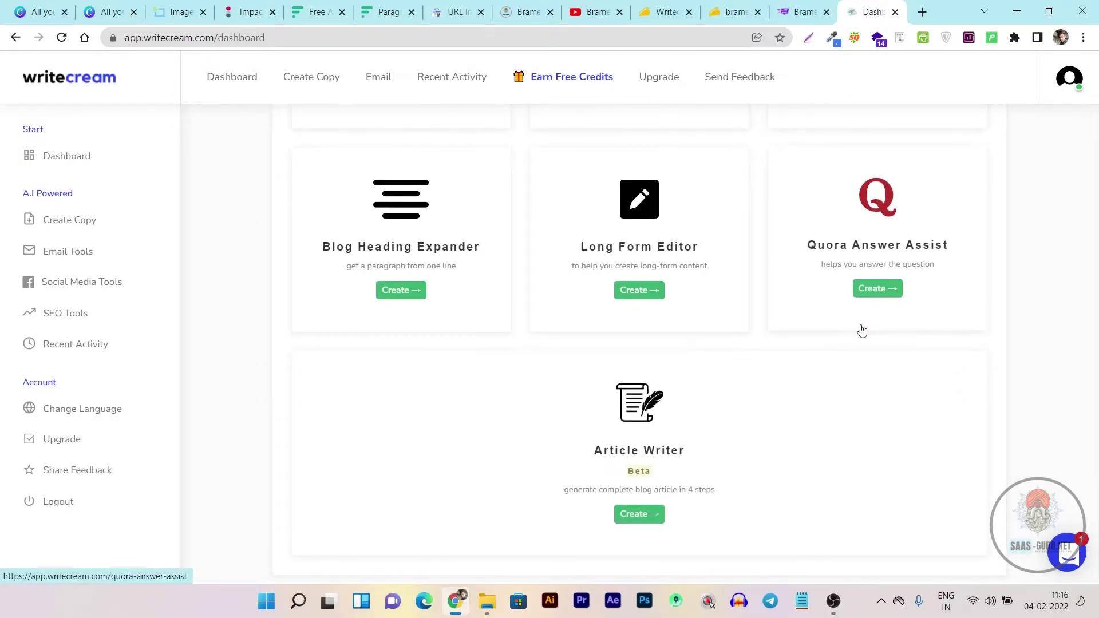
scroll(832, 323, "up", 2)
scroll(834, 325, "up", 4)
scroll(835, 325, "up", 3)
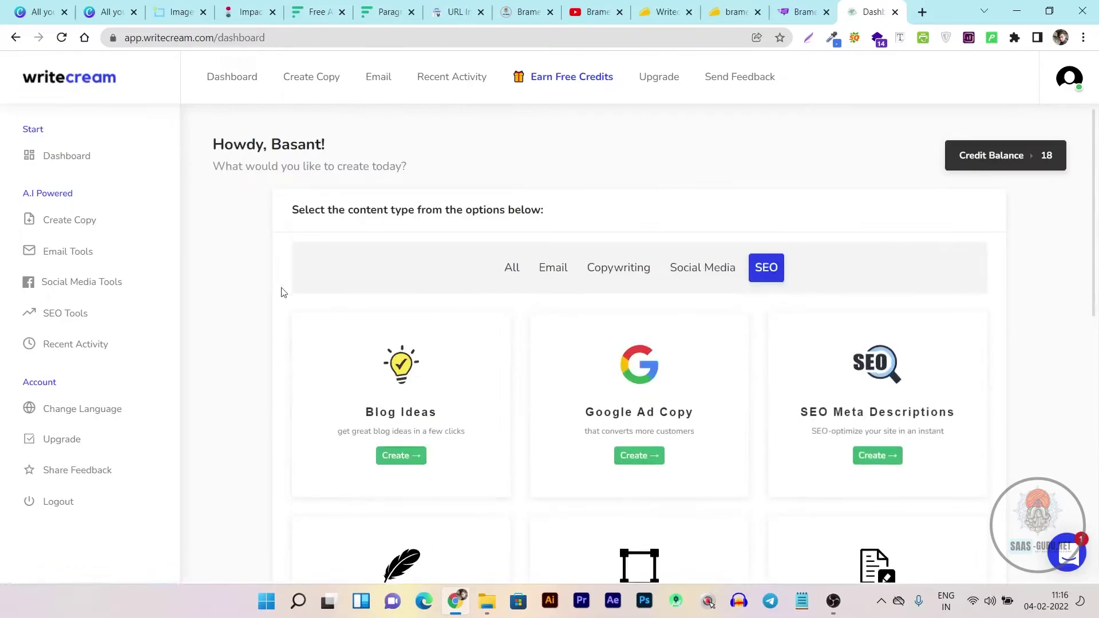
Switch the dashboard back to All content types and return to the top
left_click(518, 276)
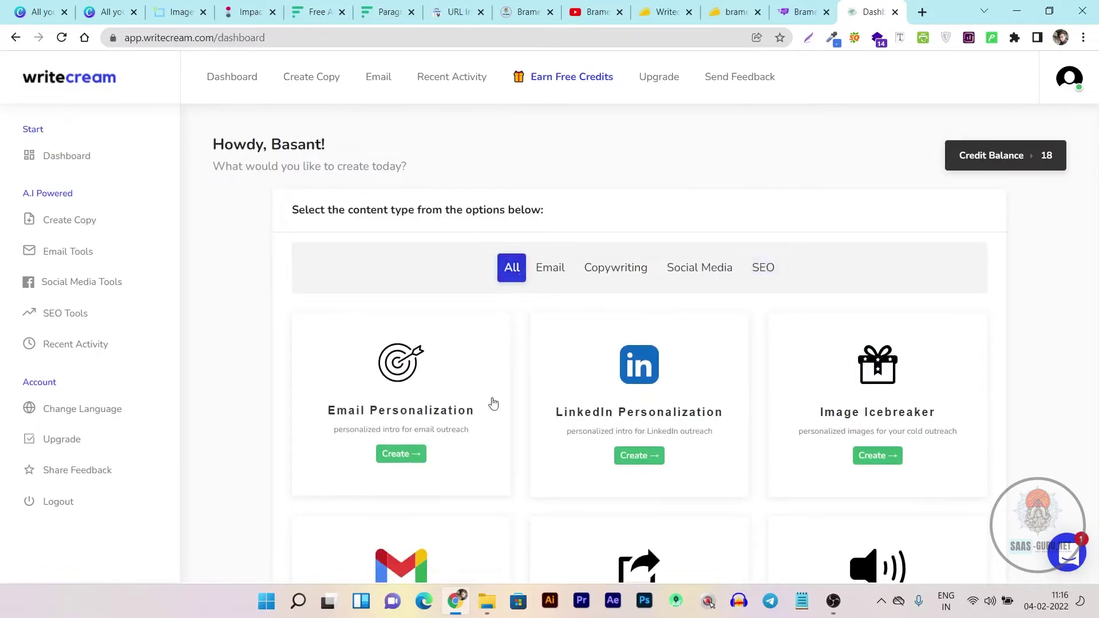
scroll(522, 383, "down", 2)
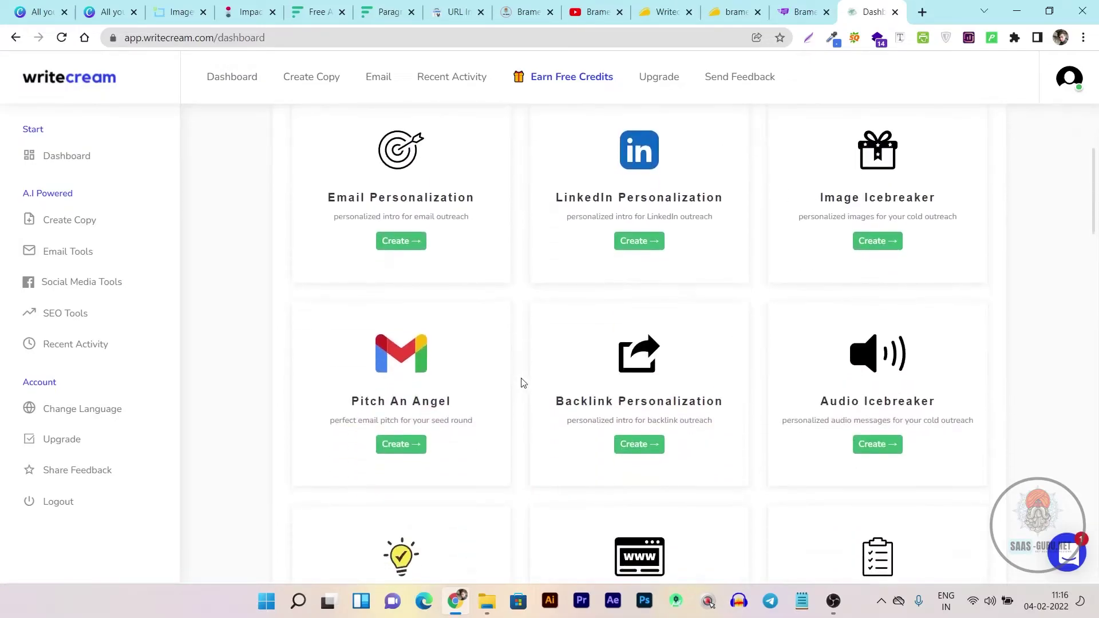
scroll(521, 382, "up", 1)
scroll(521, 381, "up", 3)
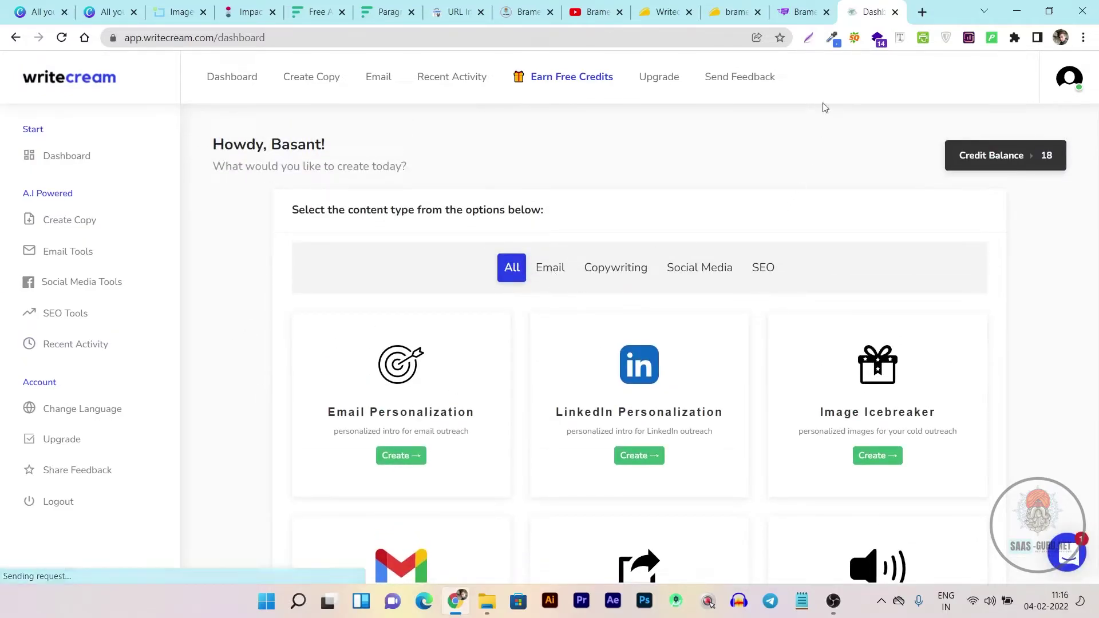
Highlight Bramework's deal price, then Writecream's $59.00 price against its $1440.00 original
left_click(789, 5)
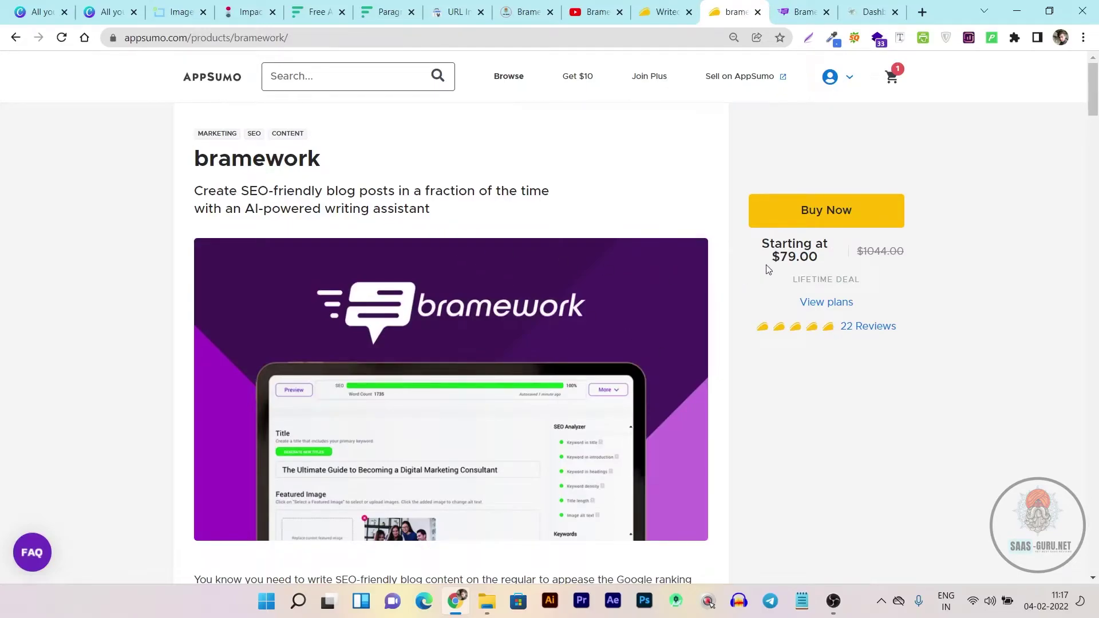
left_click_drag(767, 269, 796, 257)
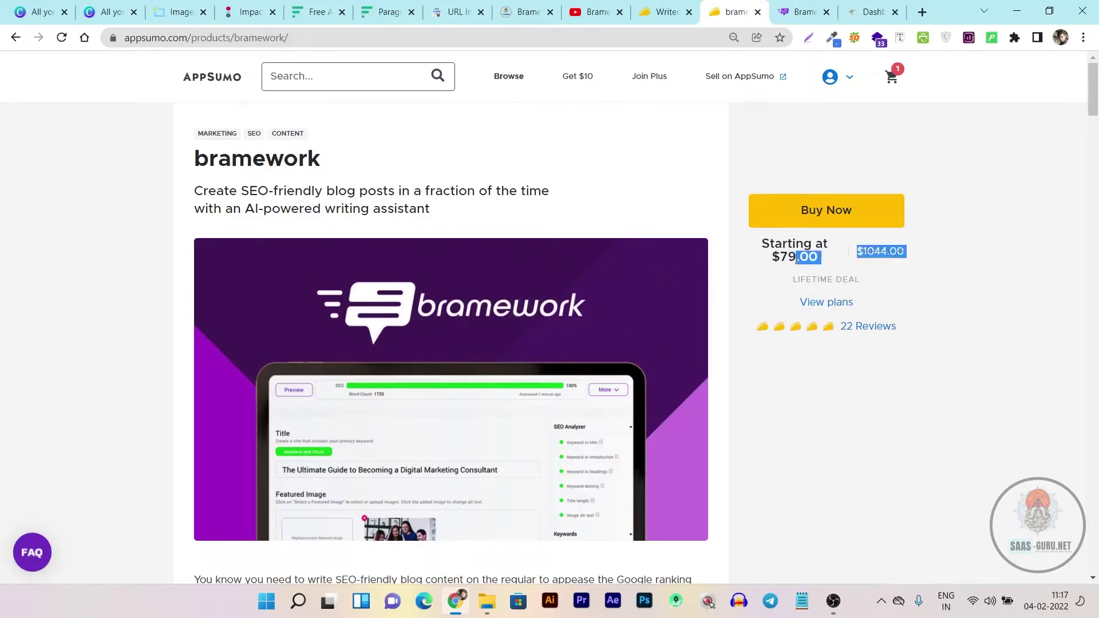
left_click(664, 12)
left_click_drag(760, 258, 788, 250)
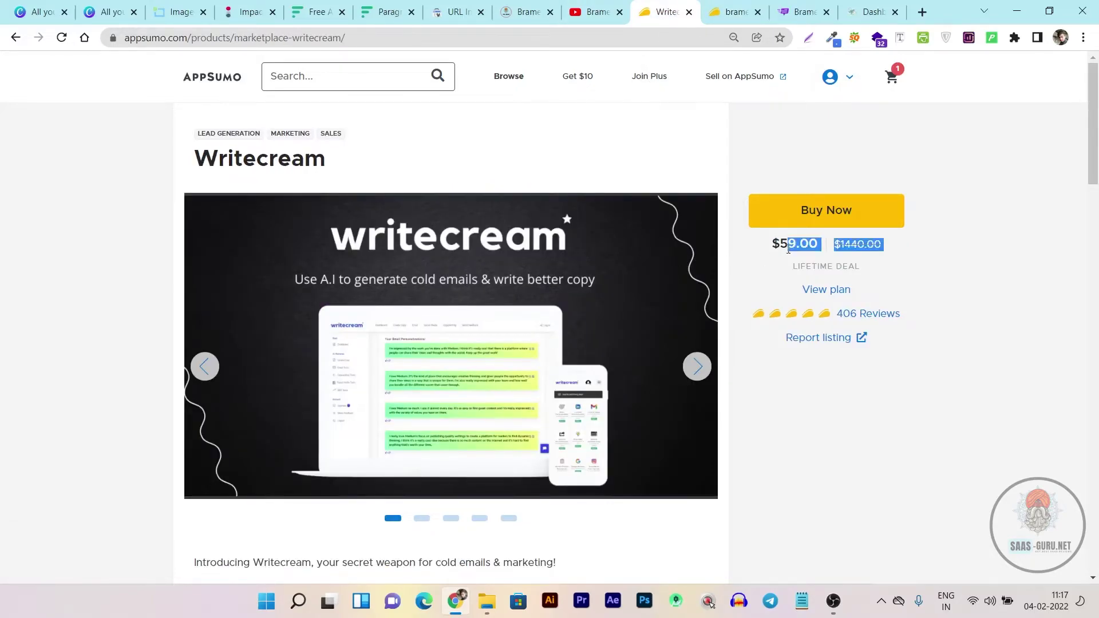
left_click(754, 247)
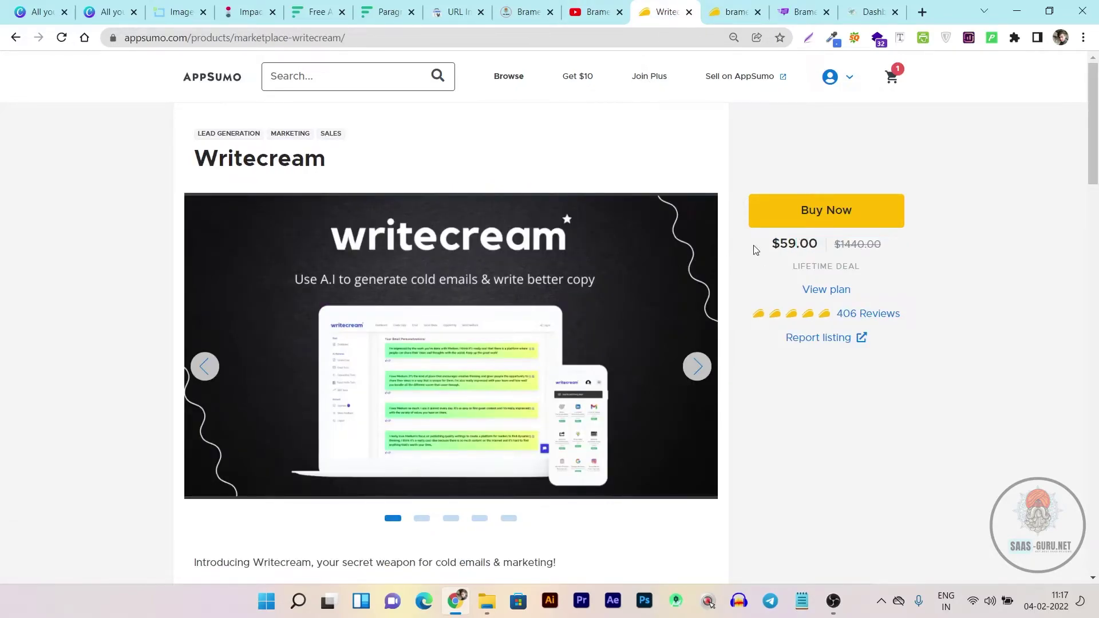
Look over Writecream's plan features, such as 200 monthly credits, then return to its dashboard
left_click(831, 294)
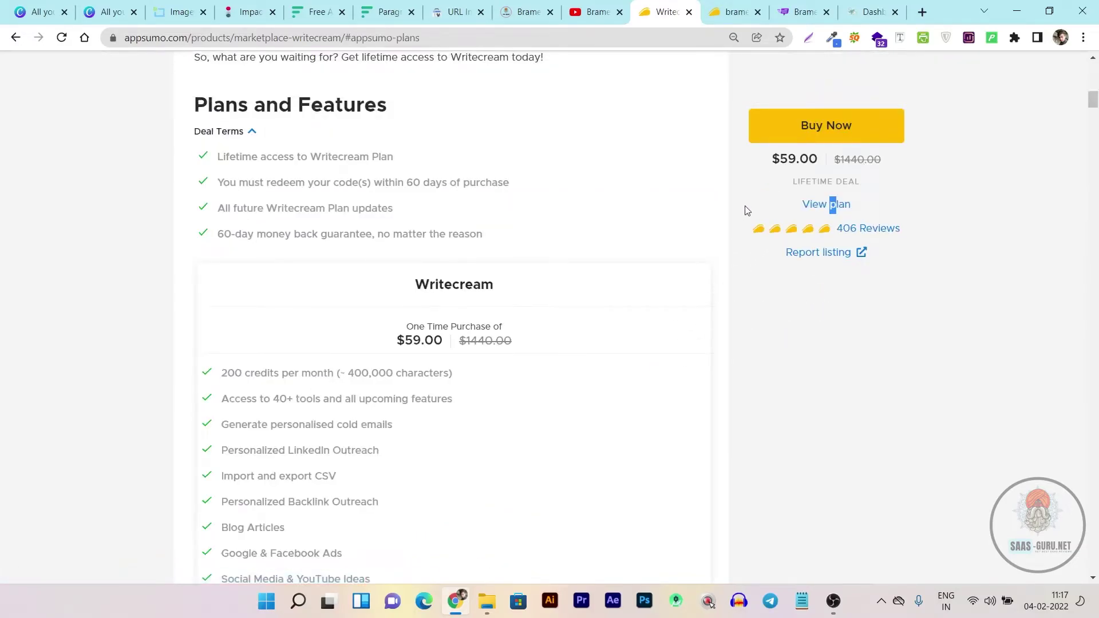
scroll(627, 369, "down", 3)
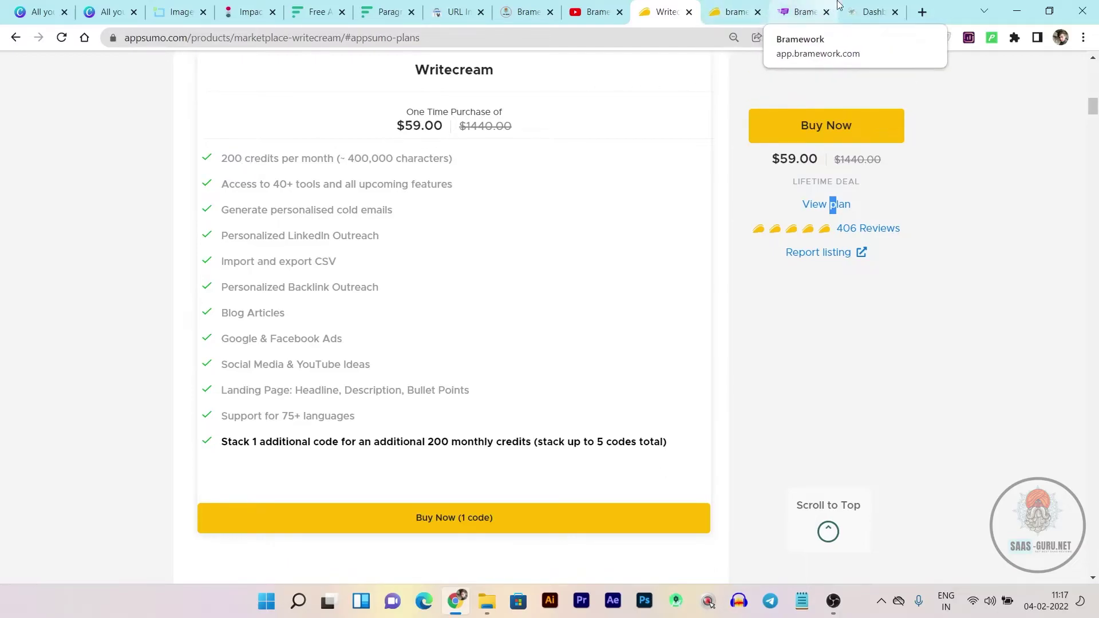
left_click(870, 12)
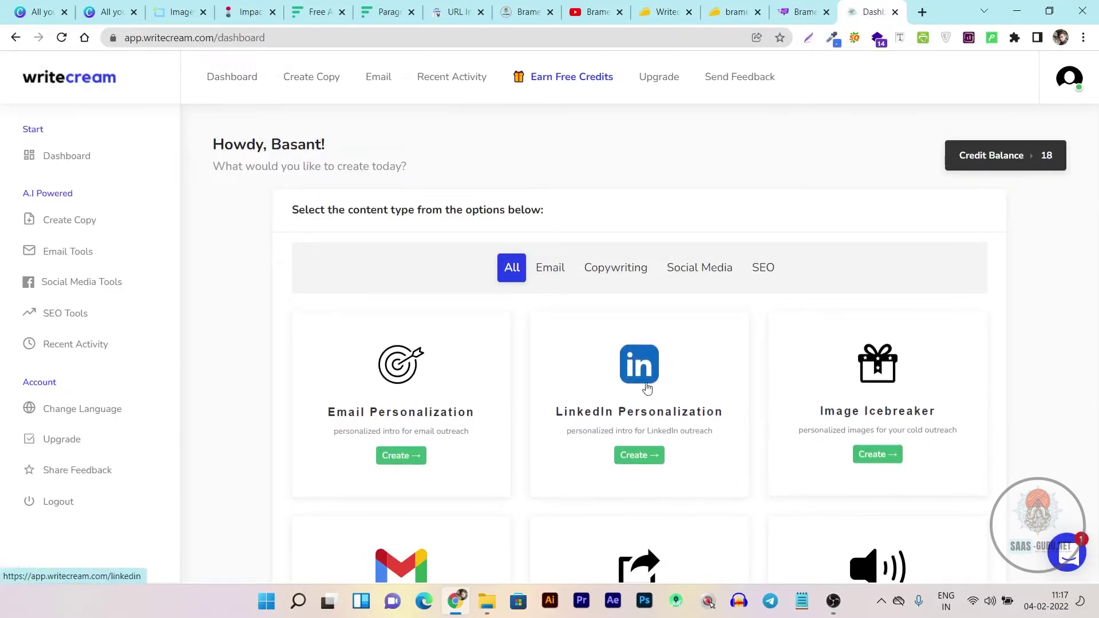
Scroll through the Email Personalization and outreach cards, then go back to Writecream's $59 AppSumo plan
scroll(502, 391, "down", 1)
scroll(516, 447, "down", 2)
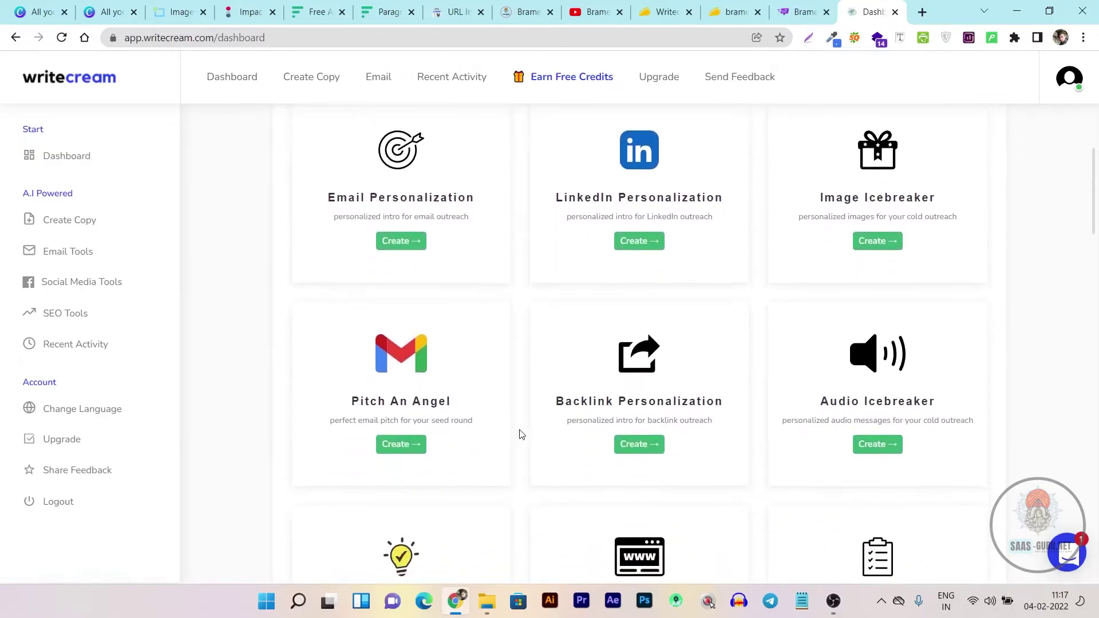
scroll(522, 434, "up", 4)
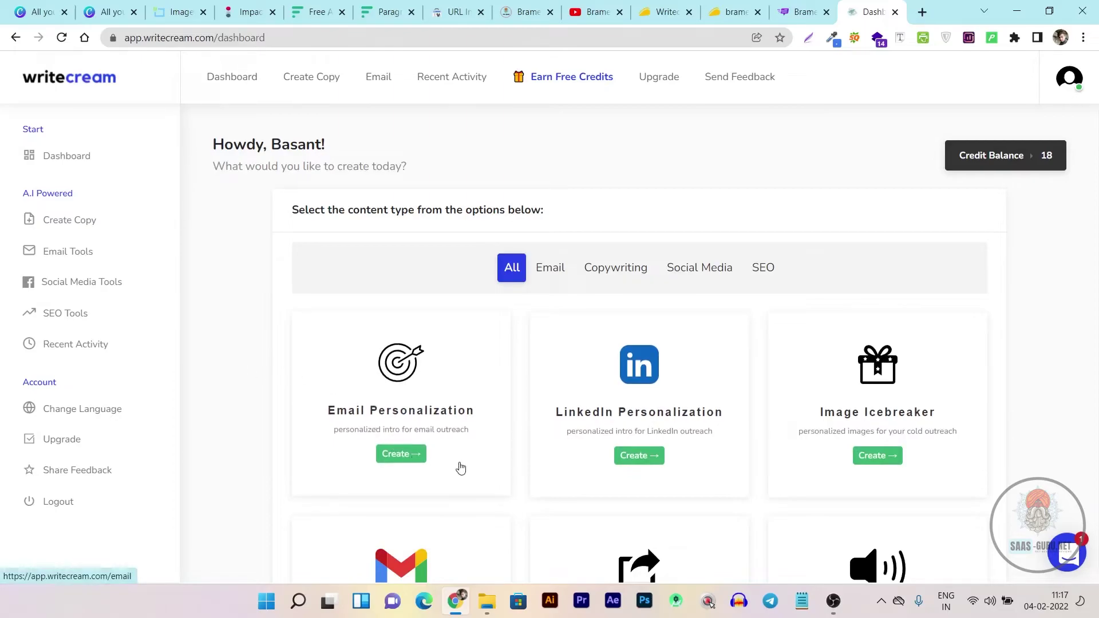
scroll(459, 466, "down", 1)
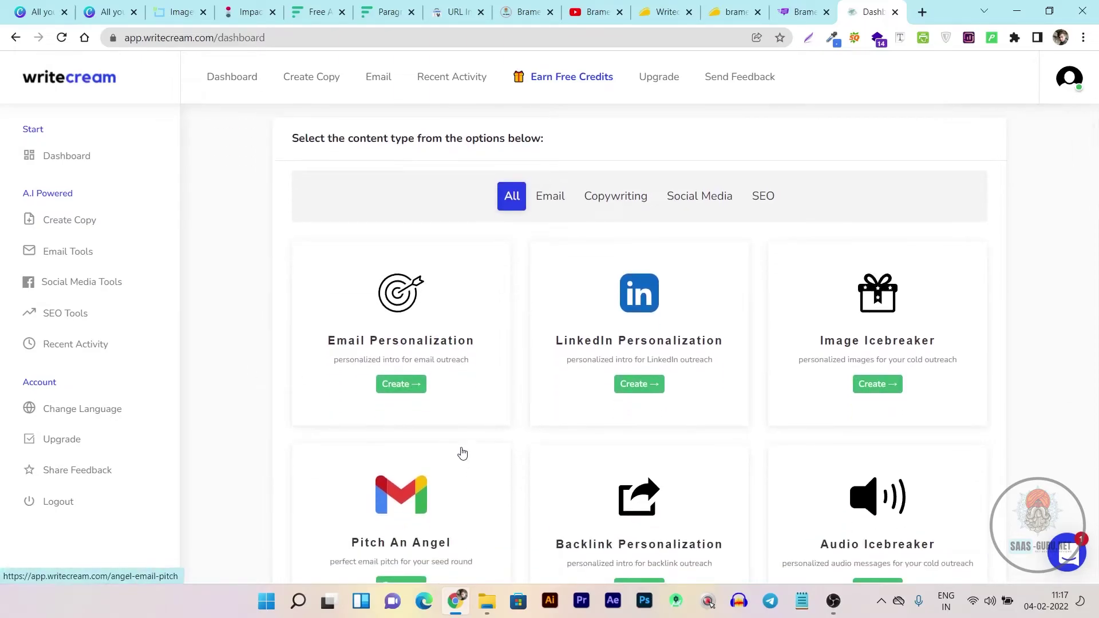
scroll(469, 459, "up", 1)
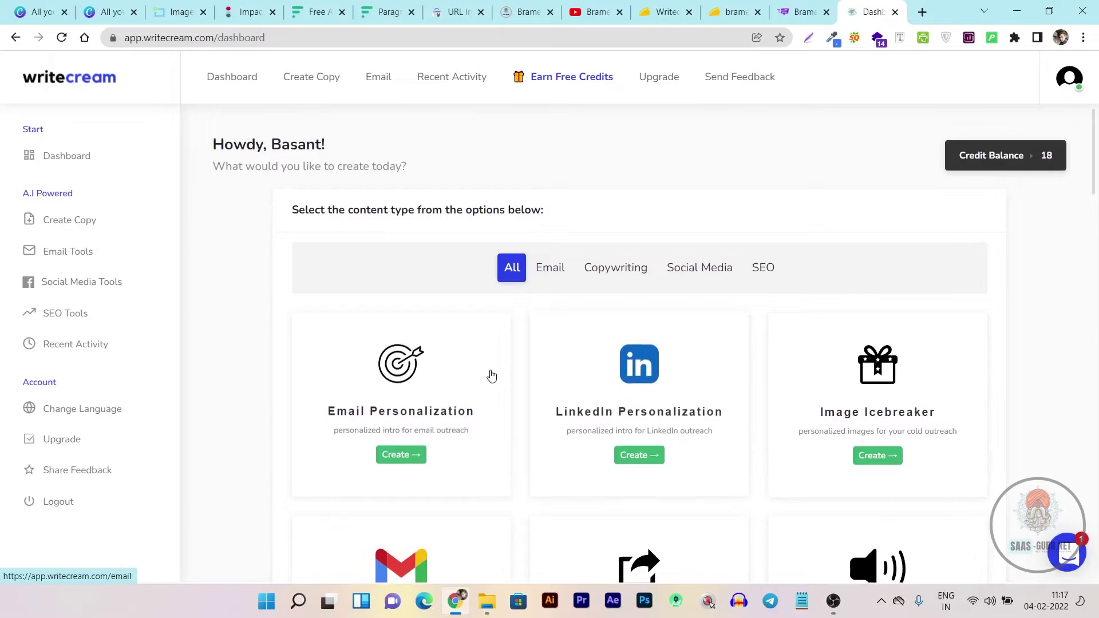
left_click(664, 12)
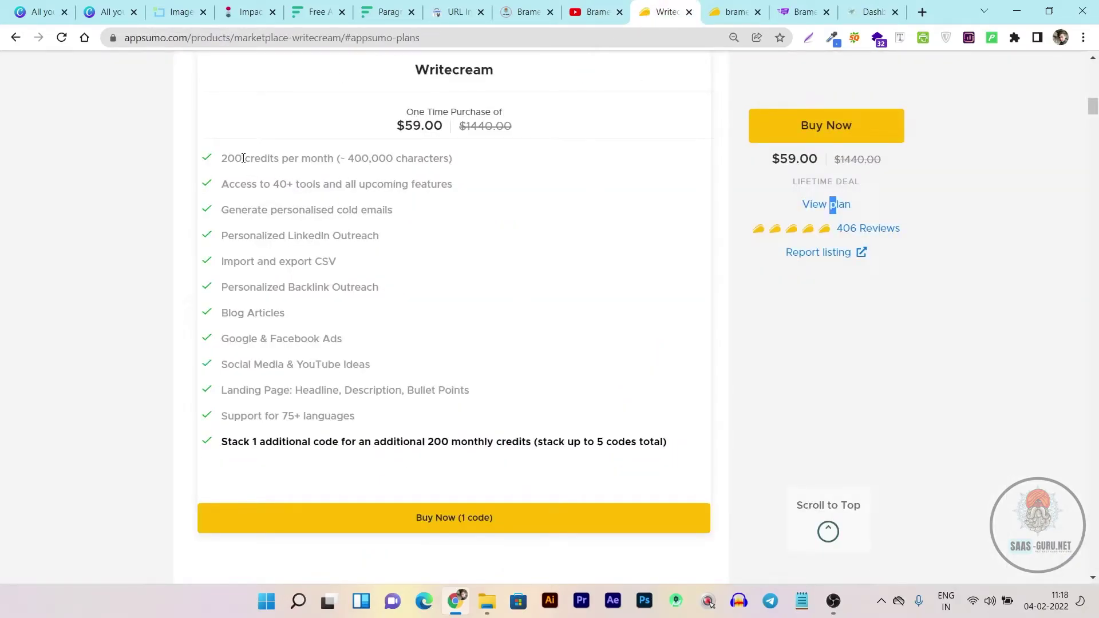
Highlight '200' monthly credits and '400,000' characters, then go to Bramework's $79 AppSumo deal
left_click_drag(243, 158, 225, 158)
left_click(351, 160)
left_click_drag(349, 159, 396, 159)
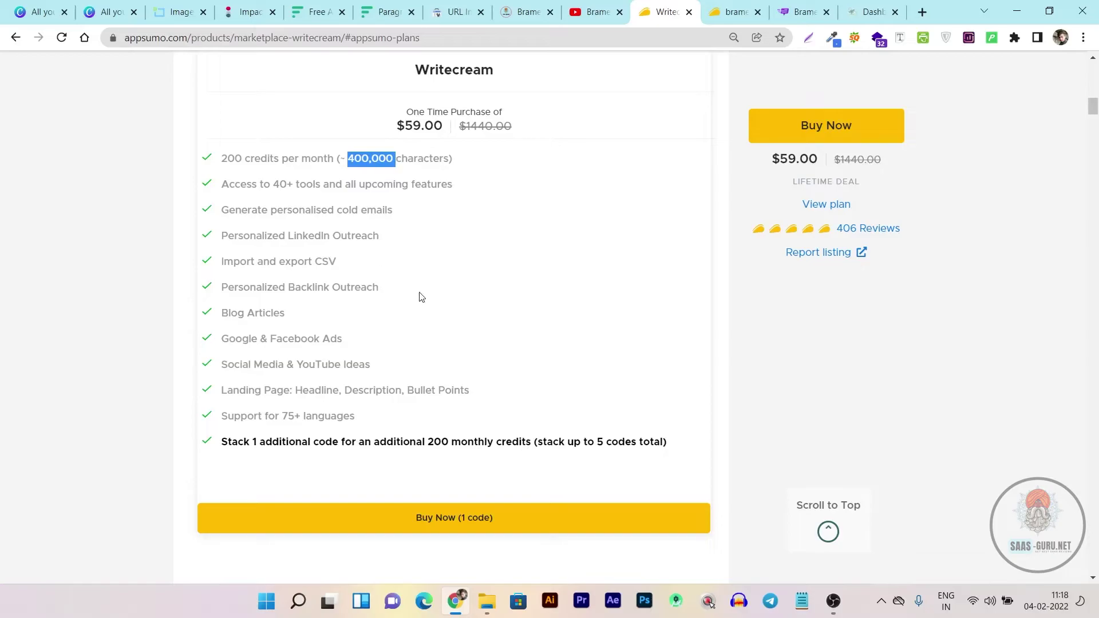
scroll(422, 297, "up", 5)
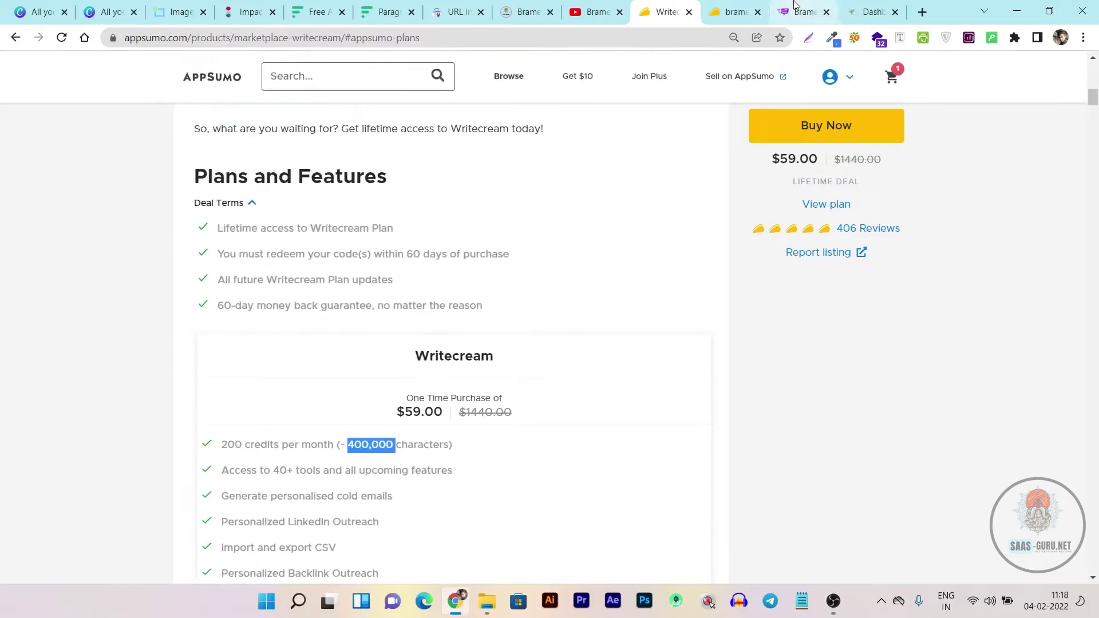
left_click(720, 6)
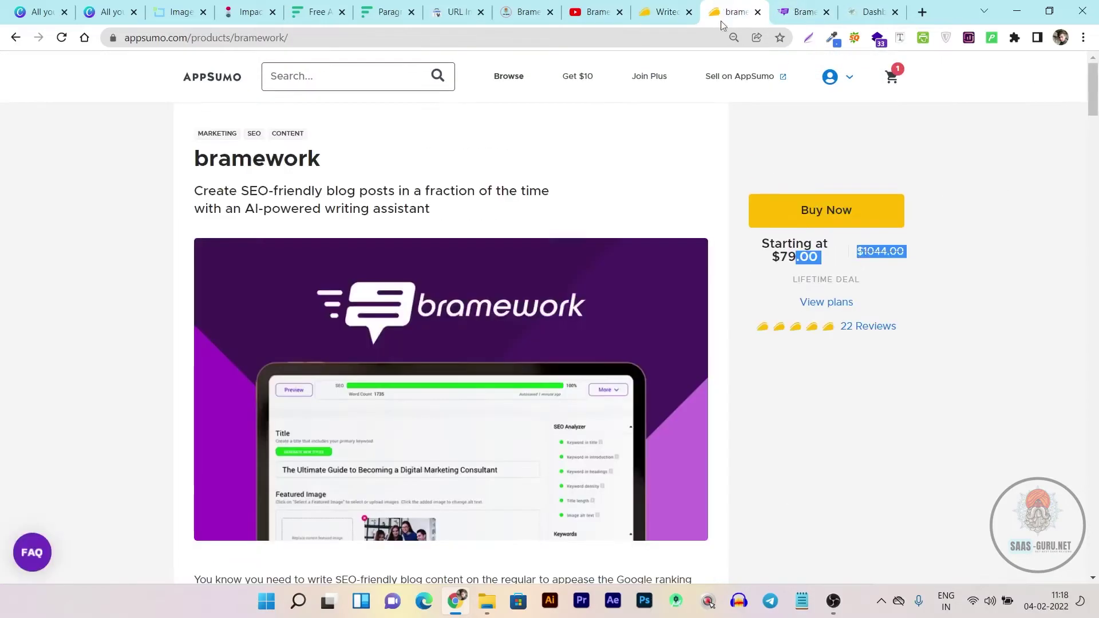
Scroll through Bramework's Plans and Features section to read the deal terms and features
left_click(824, 304)
scroll(278, 363, "down", 1)
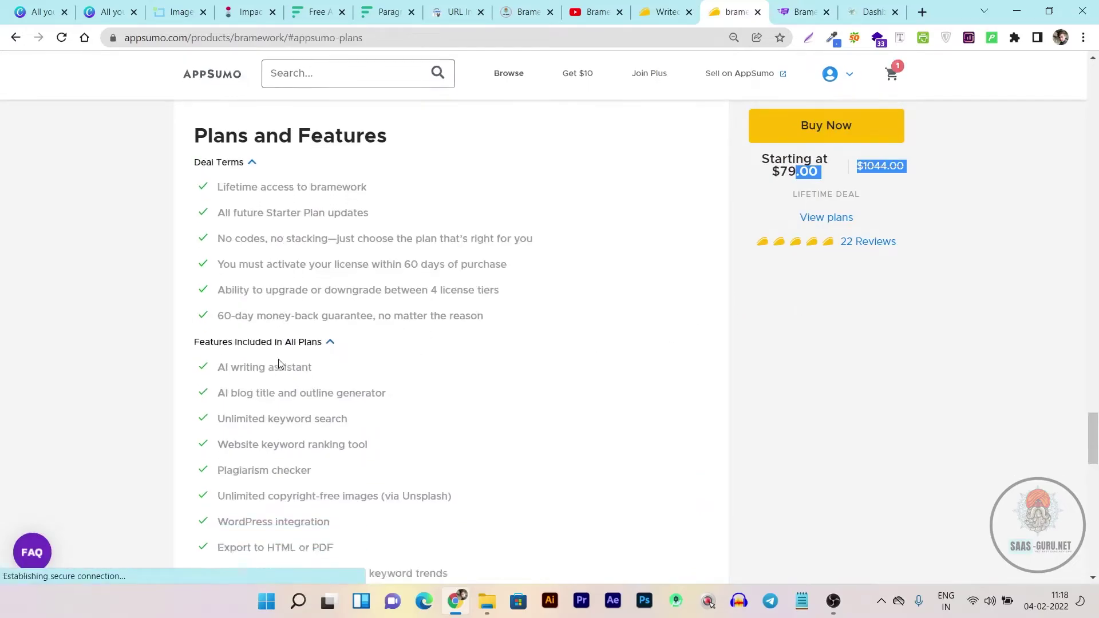
scroll(241, 361, "down", 2)
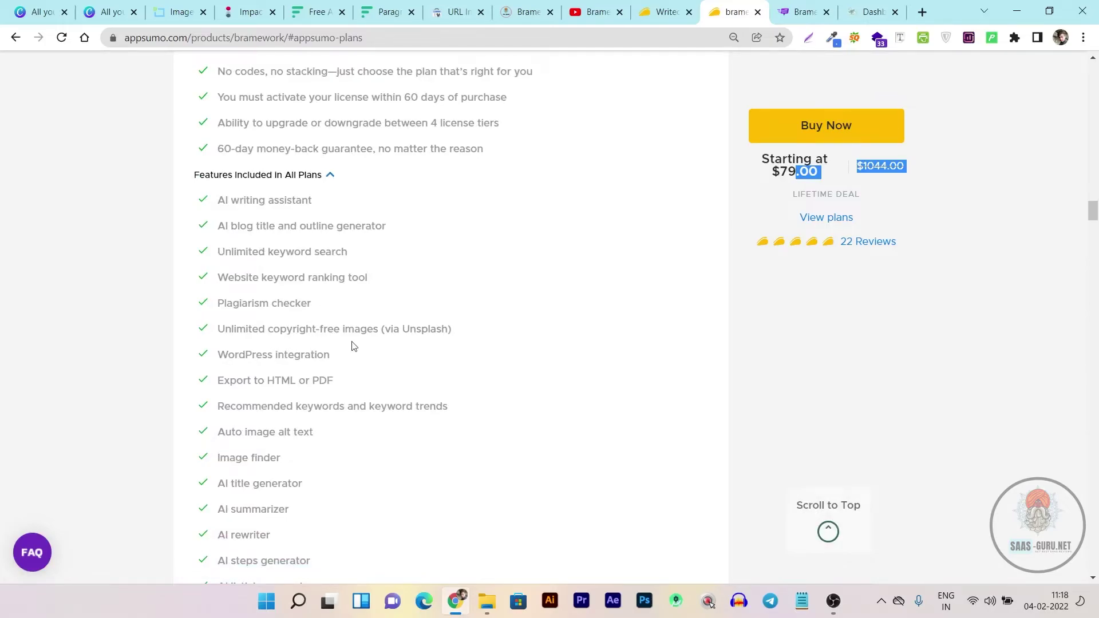
scroll(353, 346, "down", 1)
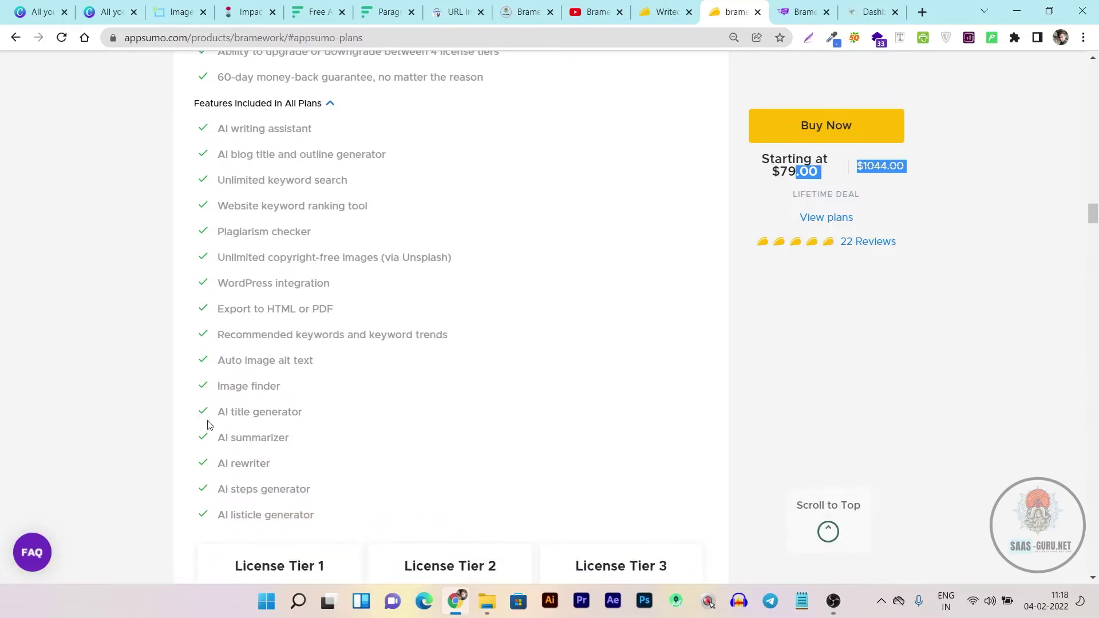
scroll(349, 395, "up", 2)
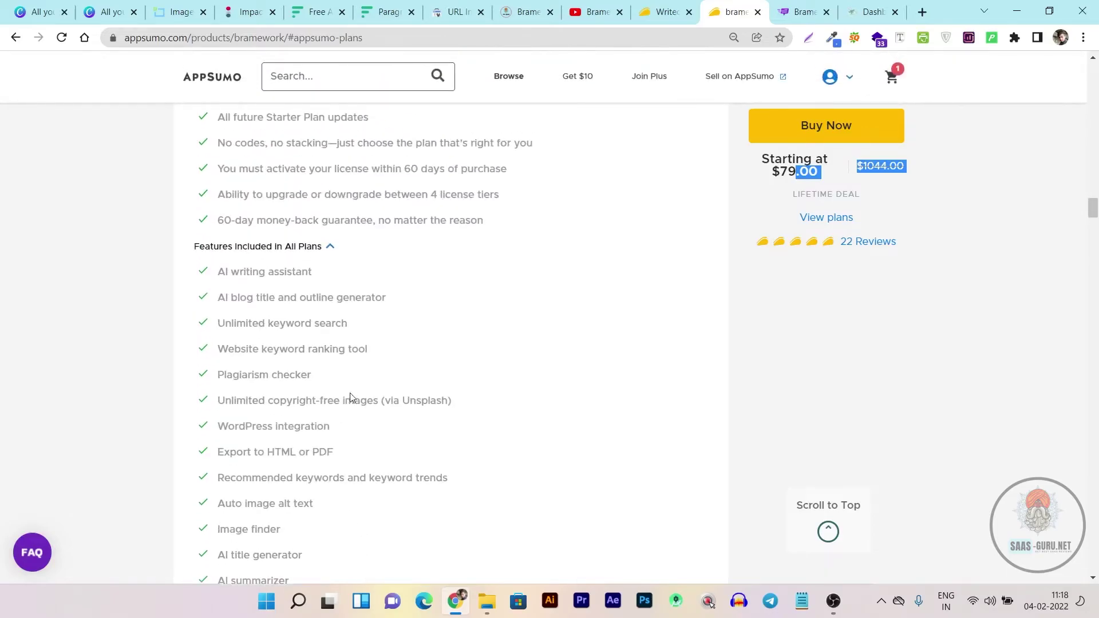
scroll(275, 400, "up", 1)
scroll(265, 274, "up", 1)
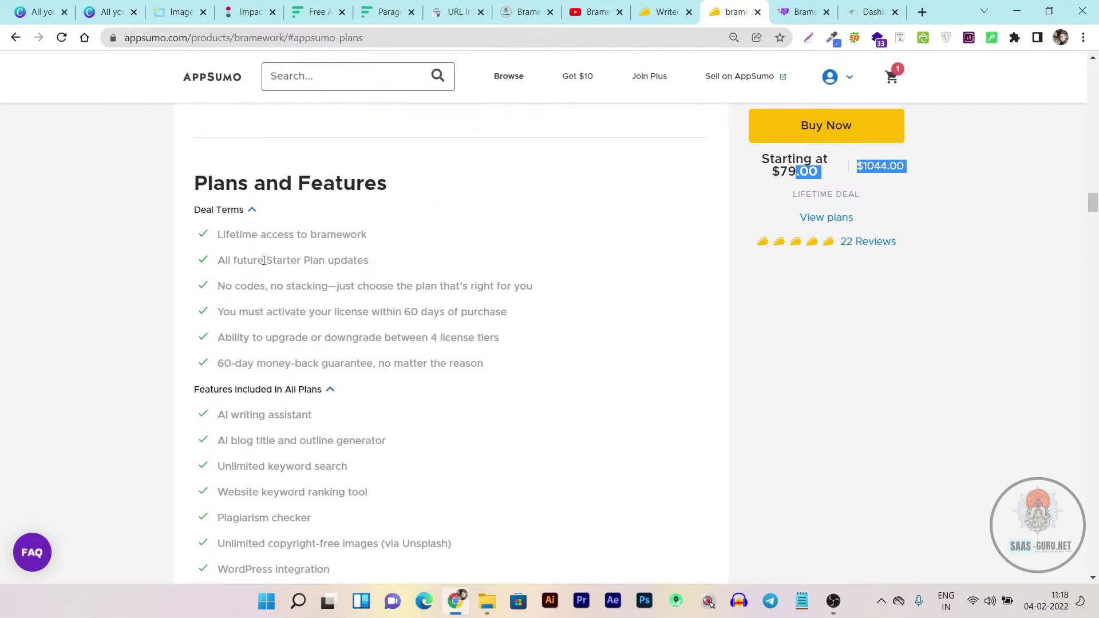
scroll(265, 309, "down", 3)
scroll(265, 332, "down", 1)
scroll(275, 372, "down", 2)
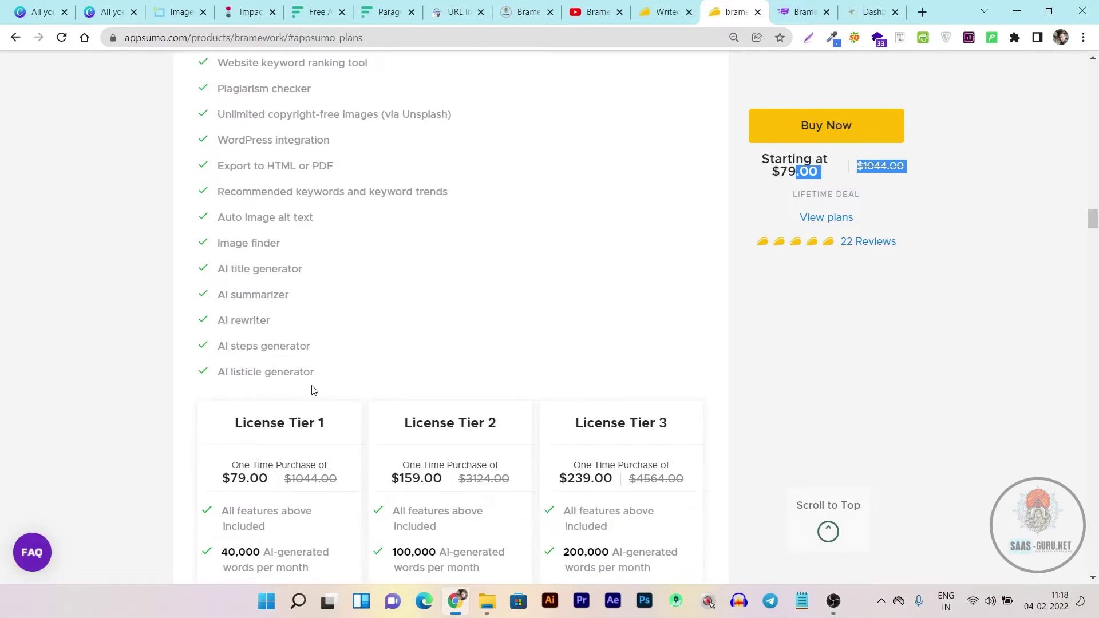
scroll(312, 389, "up", 1)
scroll(312, 387, "up", 2)
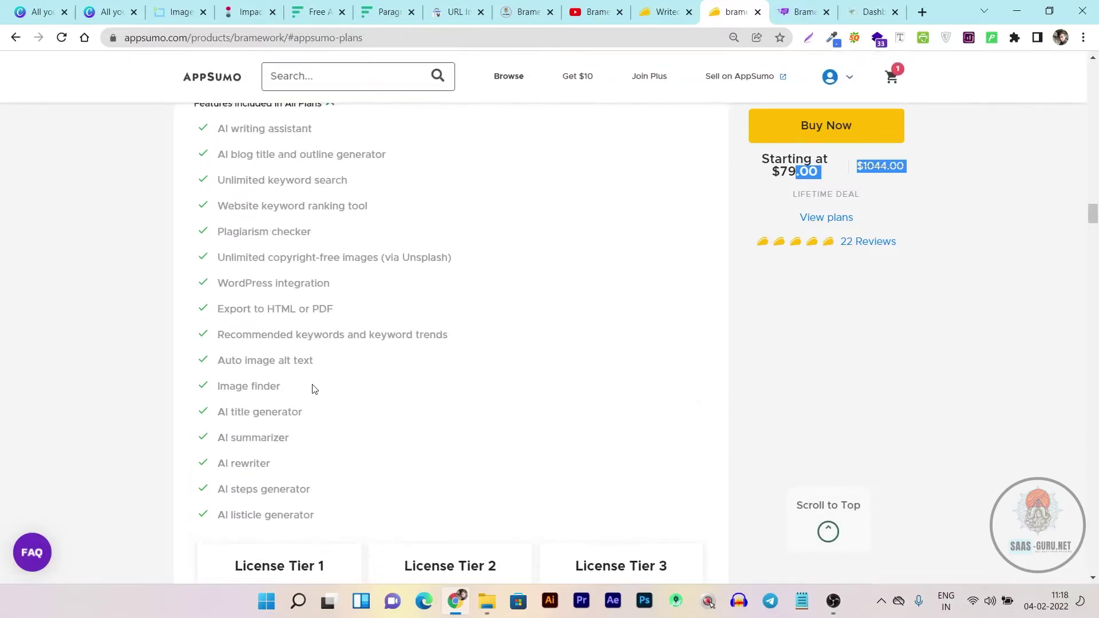
scroll(312, 386, "up", 1)
scroll(274, 387, "up", 1)
scroll(235, 300, "up", 2)
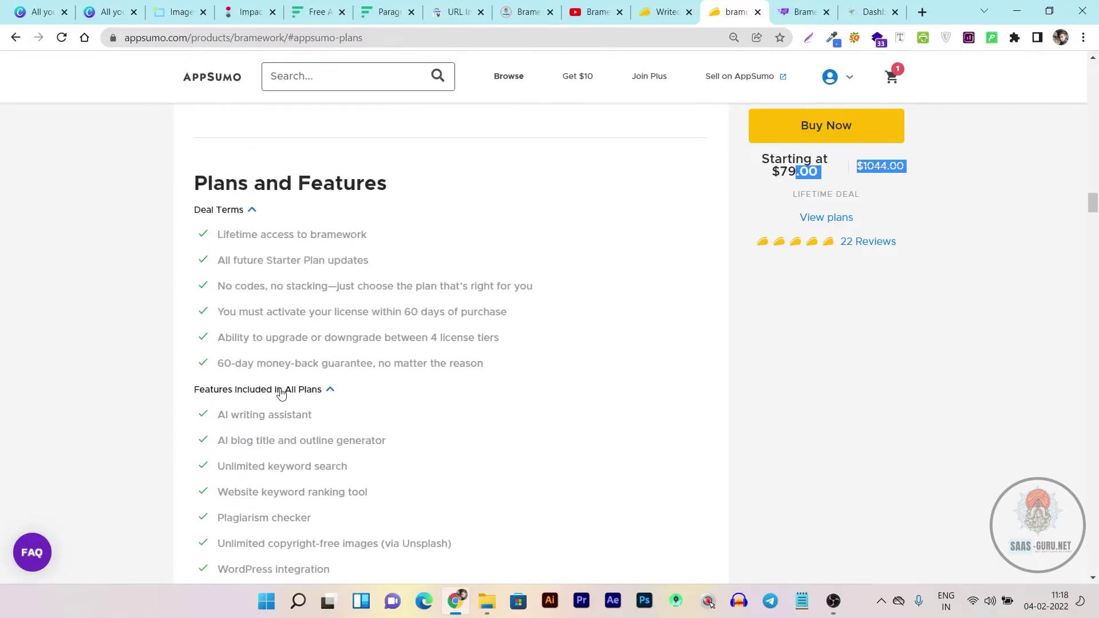
Scroll down to the three License Tier prices, then back to the top of the page
scroll(337, 405, "down", 1)
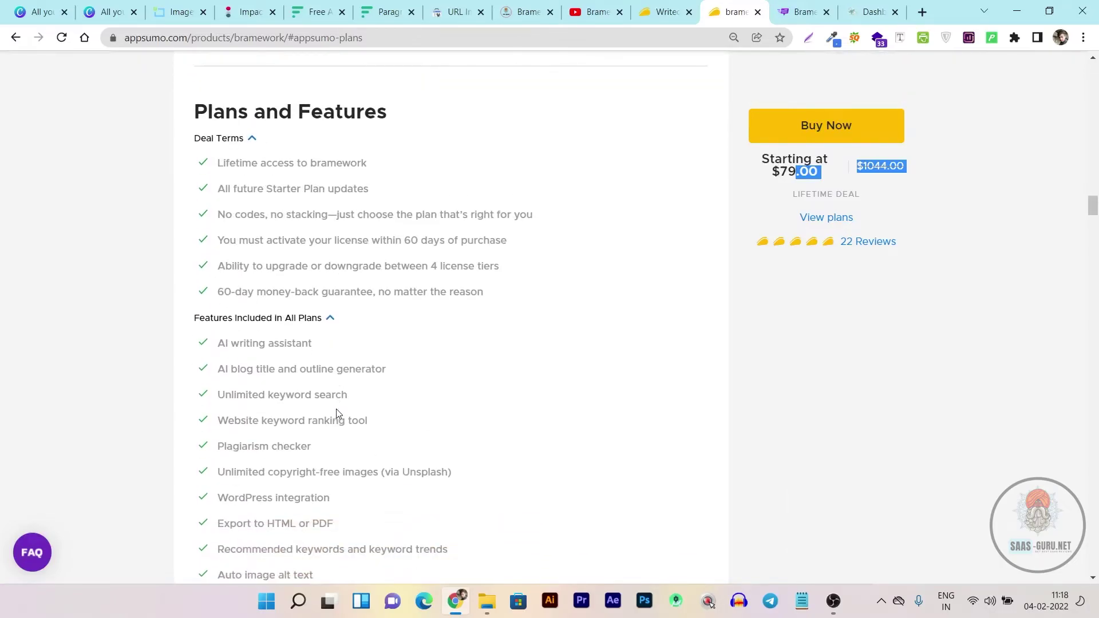
scroll(337, 413, "down", 1)
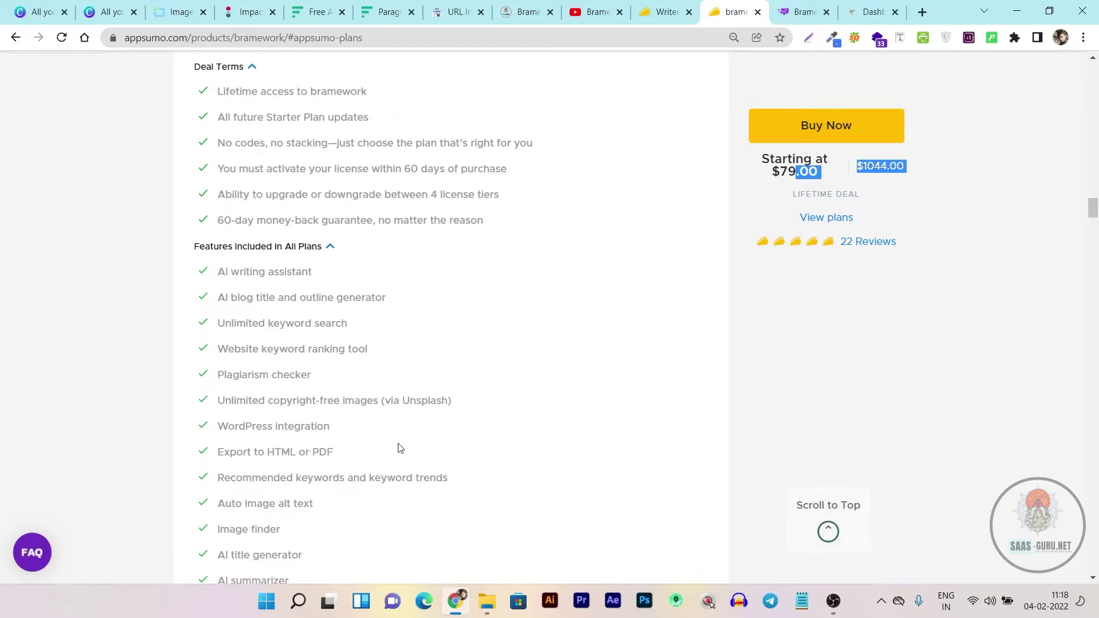
scroll(399, 448, "down", 2)
scroll(397, 454, "down", 1)
scroll(400, 455, "down", 3)
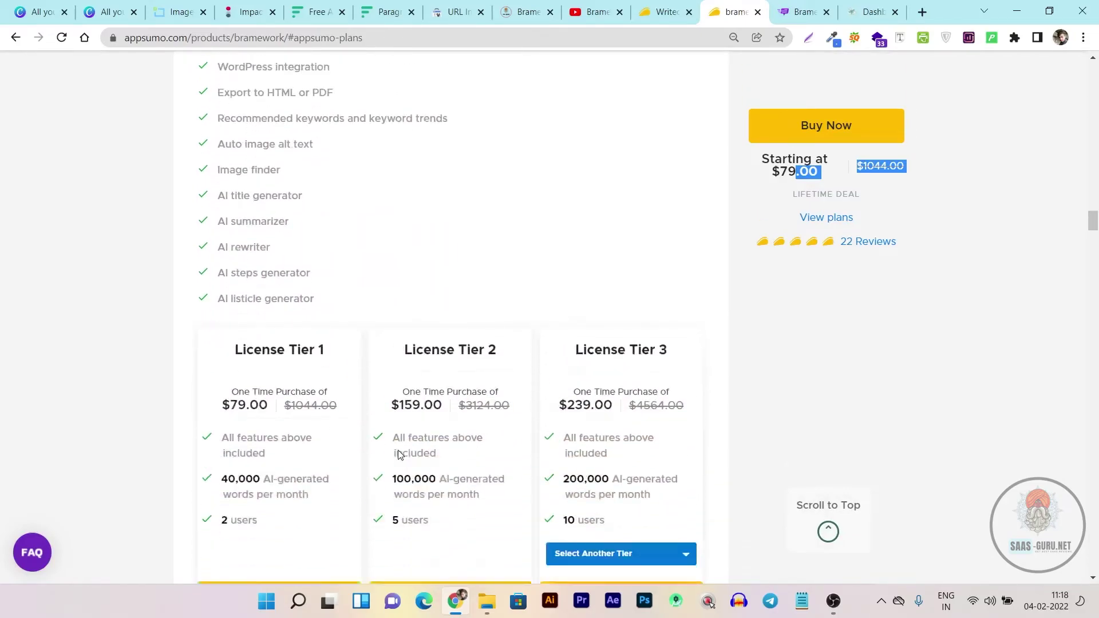
scroll(366, 453, "down", 1)
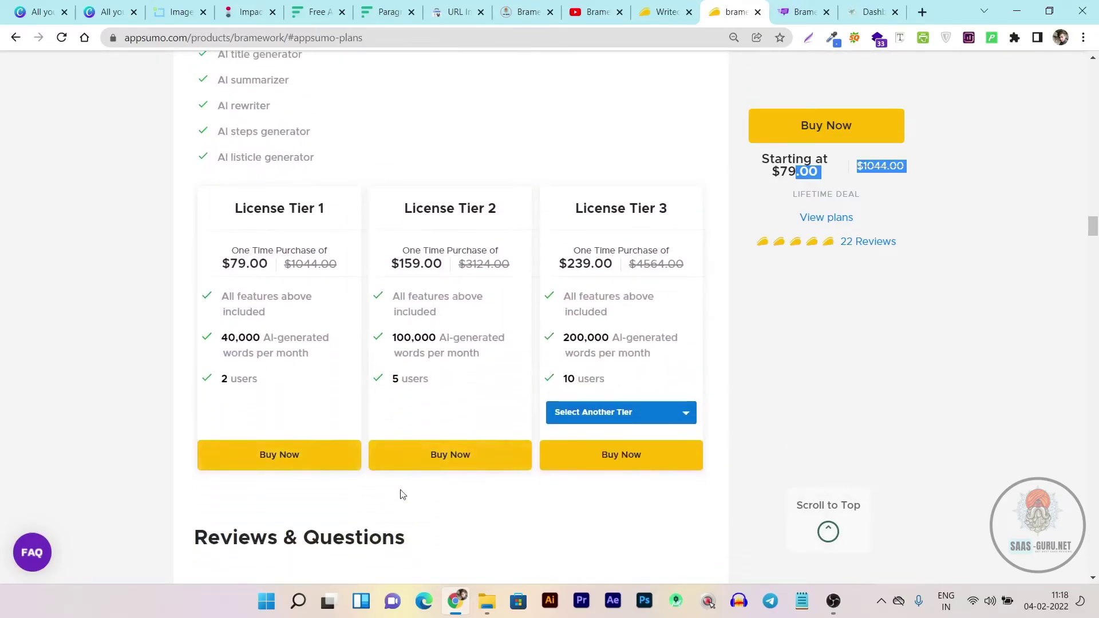
scroll(246, 515, "up", 5)
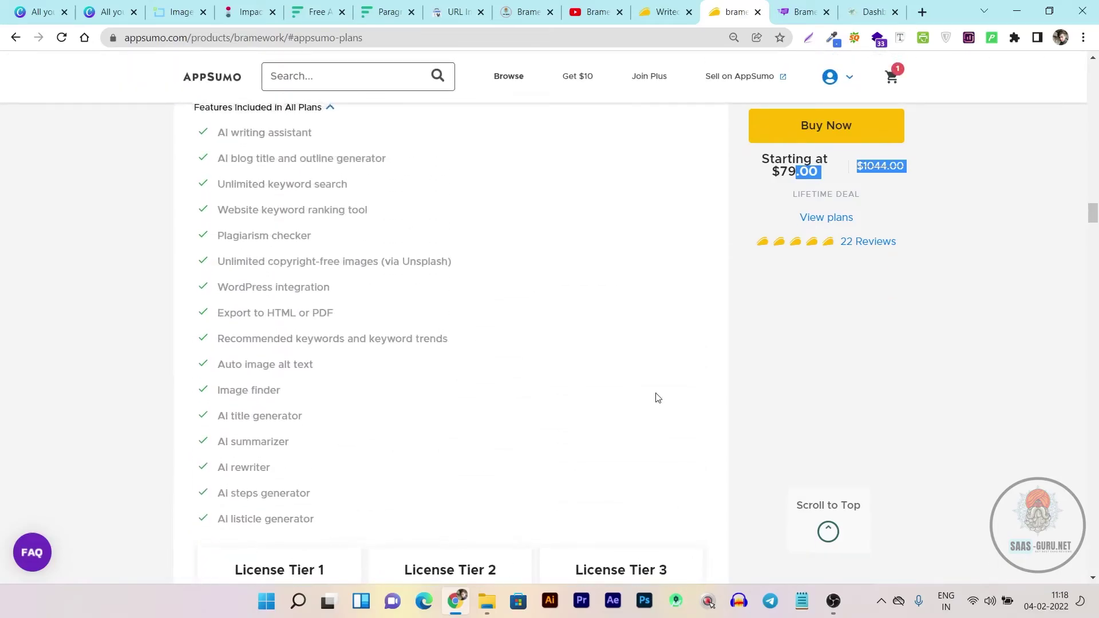
scroll(687, 372, "up", 3)
left_click(786, 364)
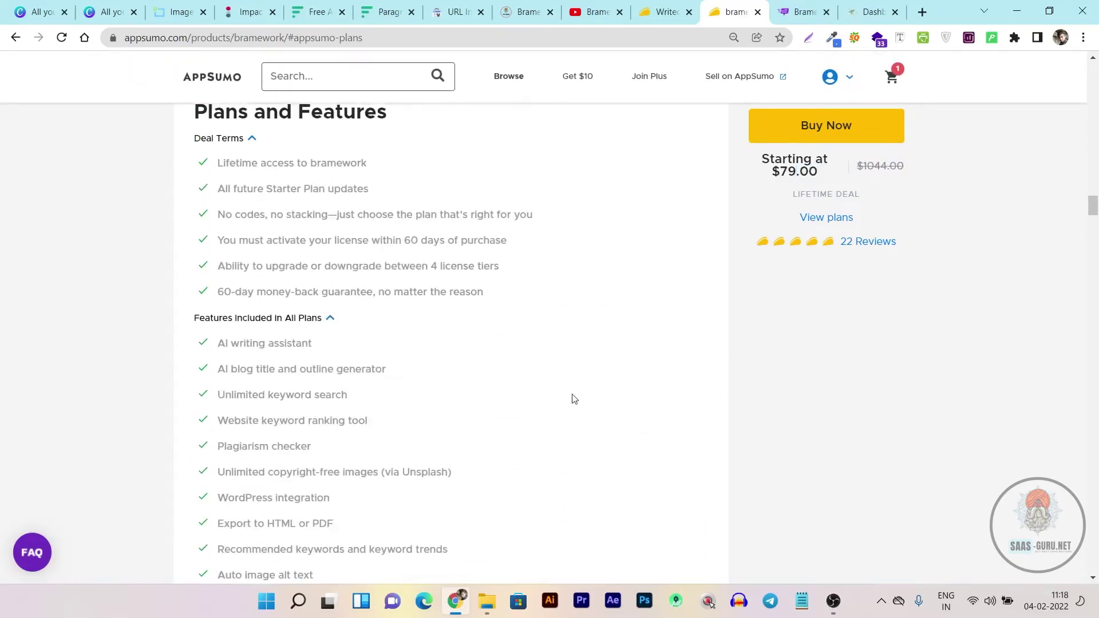
scroll(467, 398, "up", 3)
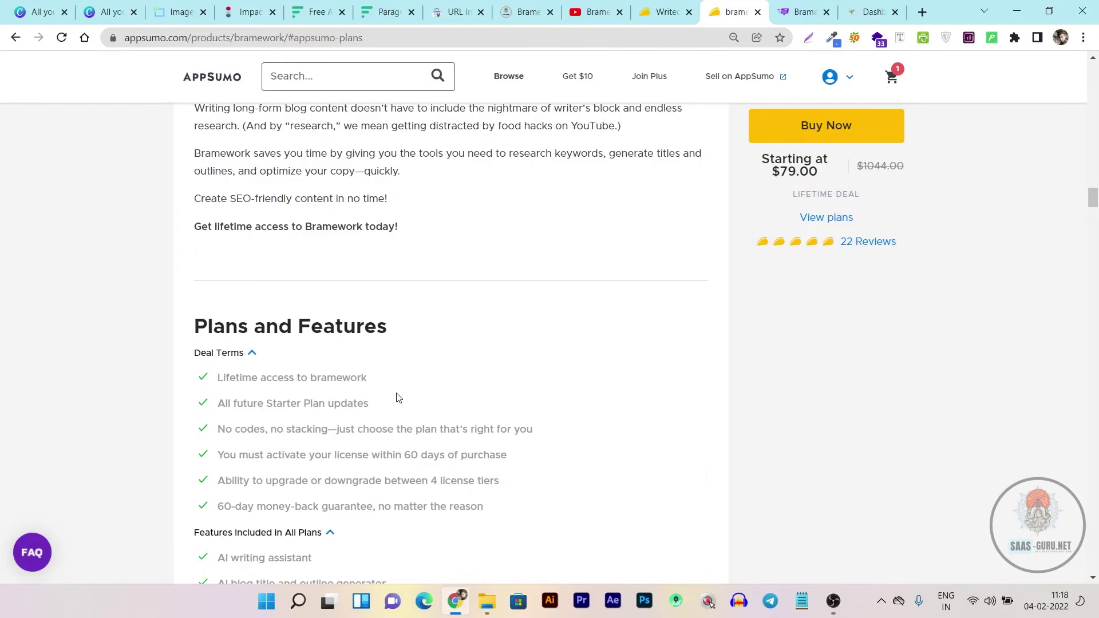
scroll(399, 398, "up", 1)
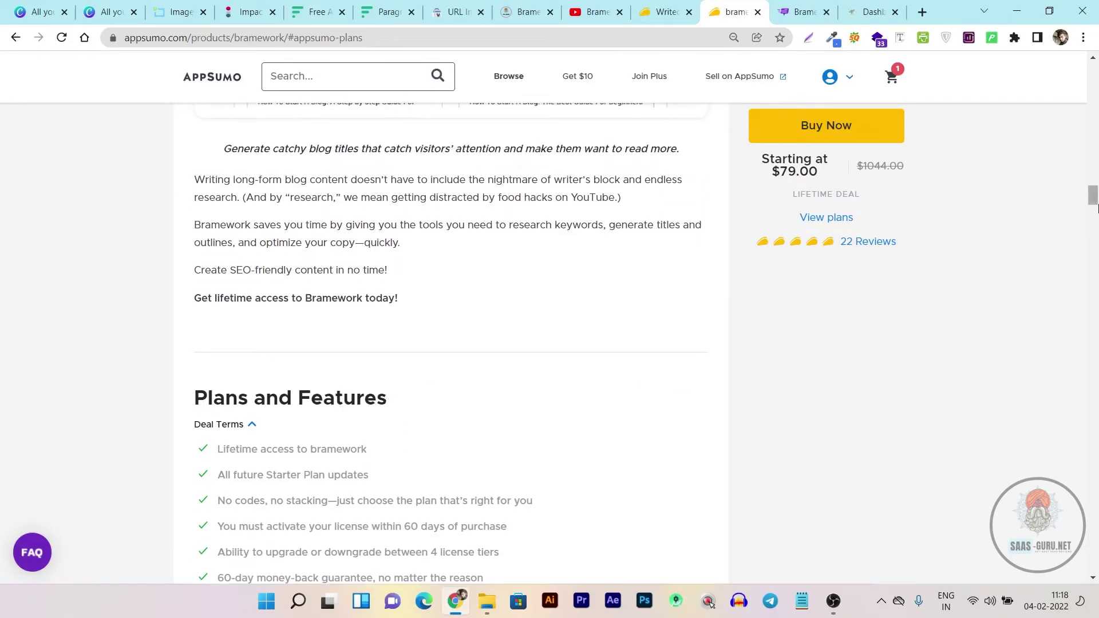
left_click_drag(1092, 195, 1093, 68)
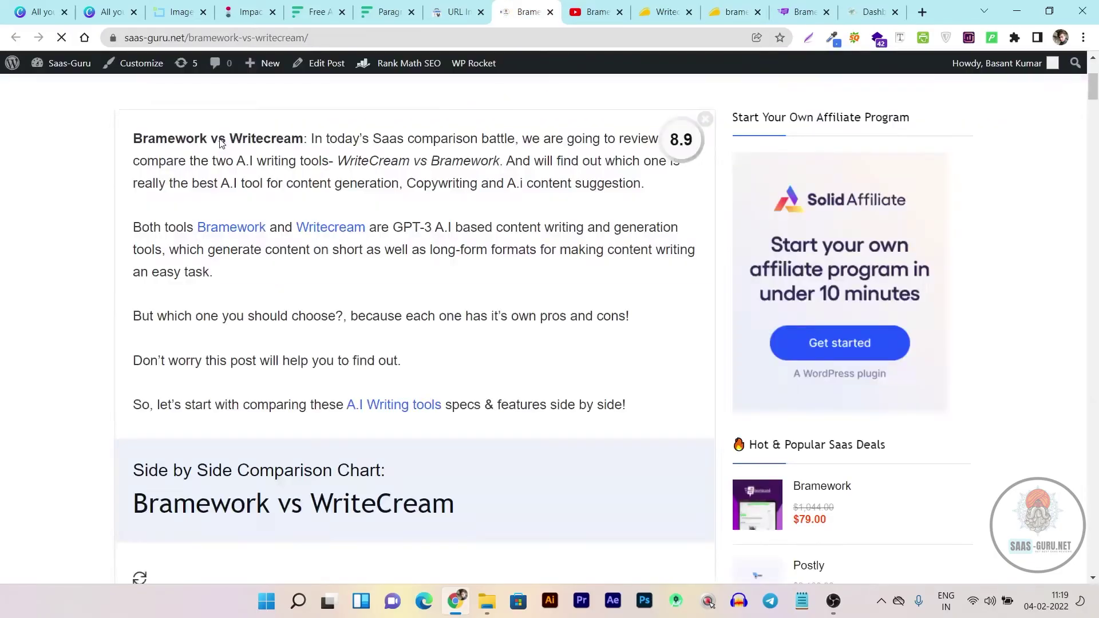
Select the article's address, then scroll the chart through the Review and Customer Support rows
left_click(141, 38)
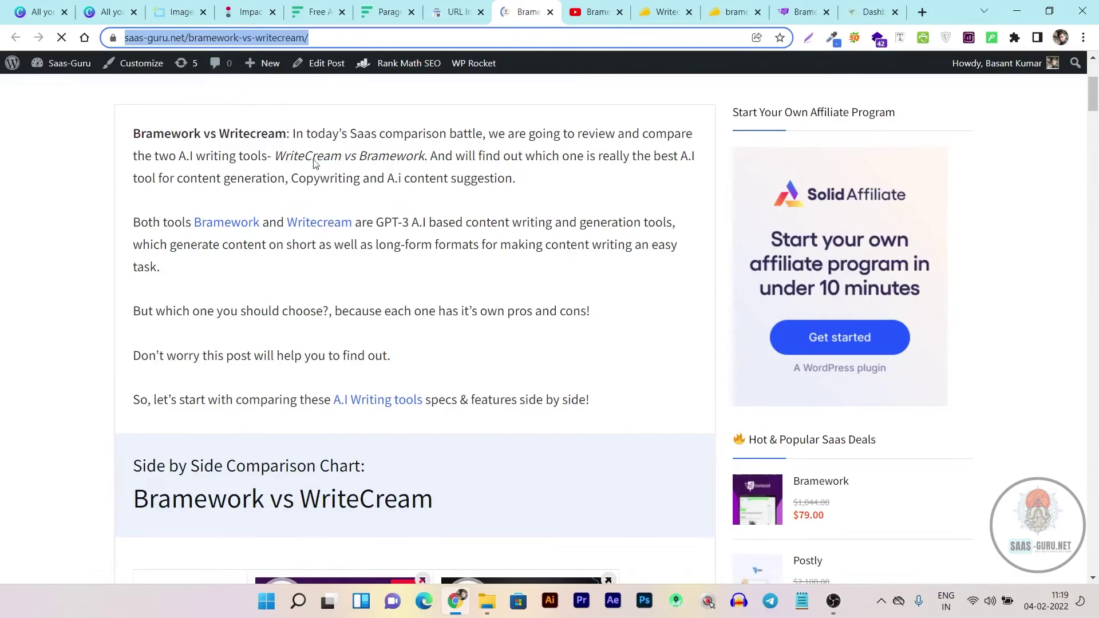
scroll(587, 285, "down", 3)
scroll(400, 275, "down", 3)
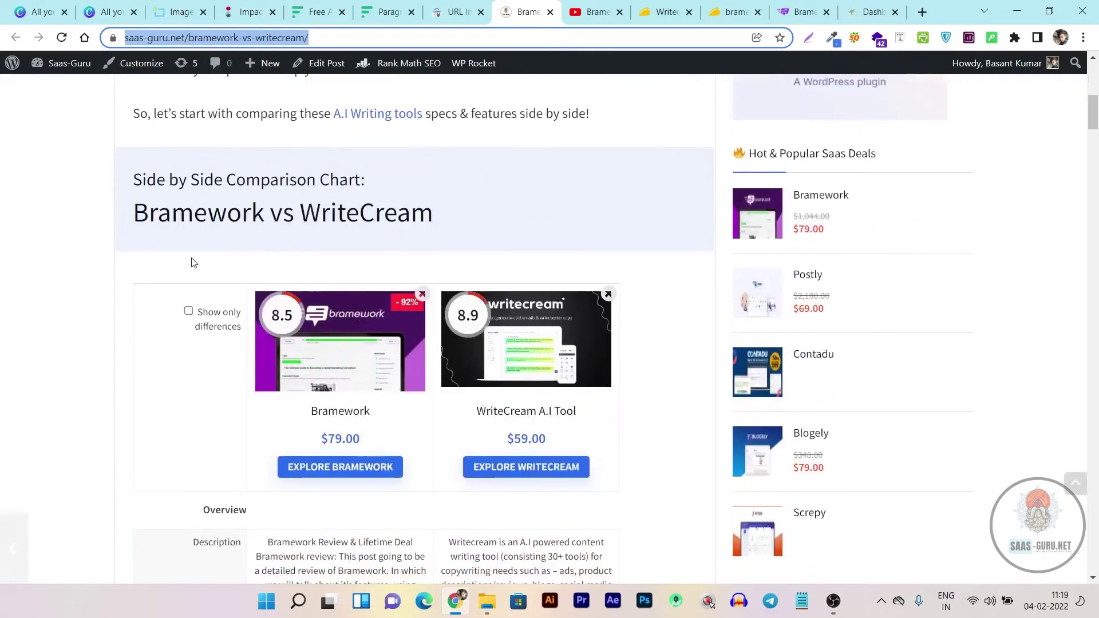
scroll(191, 260, "down", 1)
scroll(192, 261, "down", 3)
scroll(275, 323, "up", 3)
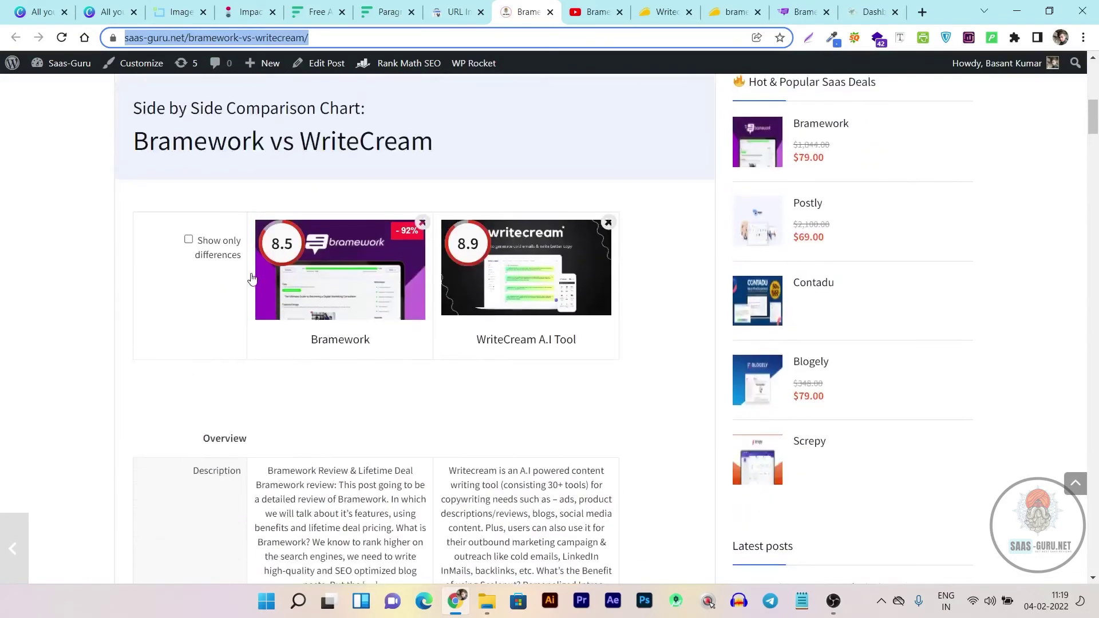
scroll(240, 401, "down", 4)
scroll(437, 330, "down", 1)
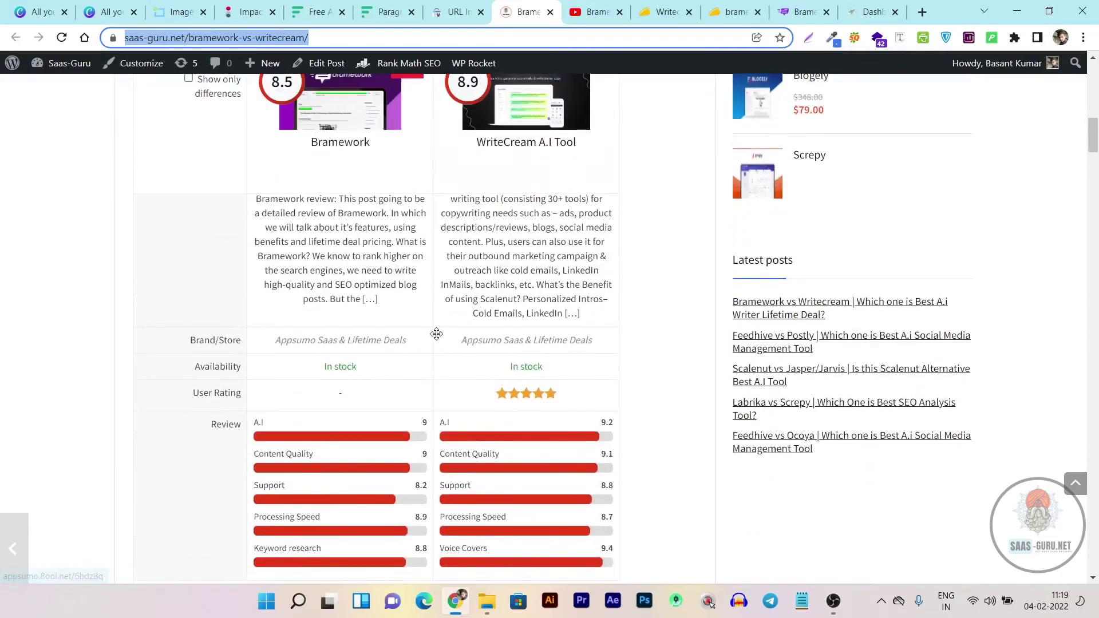
scroll(436, 334, "down", 5)
scroll(436, 333, "down", 3)
scroll(436, 334, "up", 10)
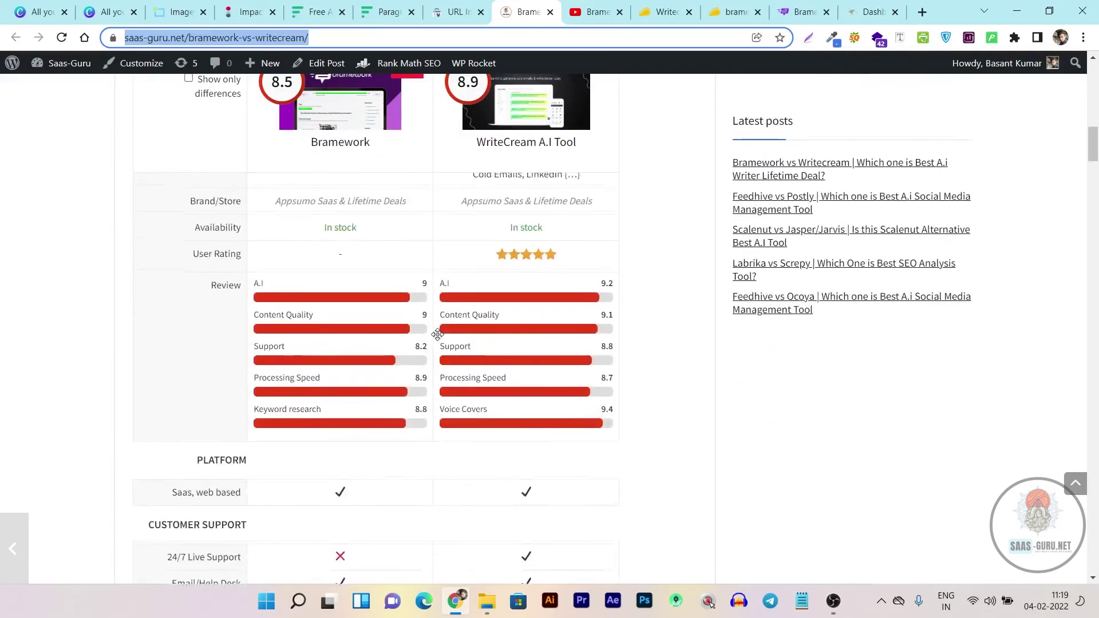
Continue down the chart through Writing Features, plan and Best For rows
scroll(473, 334, "down", 6)
scroll(474, 332, "down", 2)
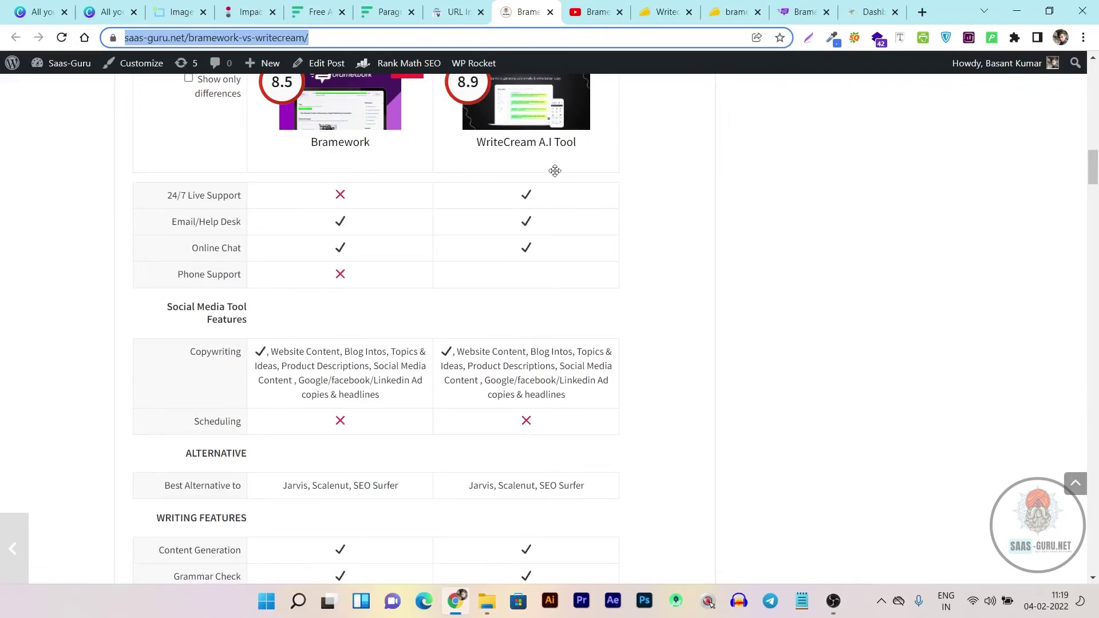
scroll(564, 269, "down", 8)
scroll(565, 321, "up", 2)
scroll(565, 321, "up", 3)
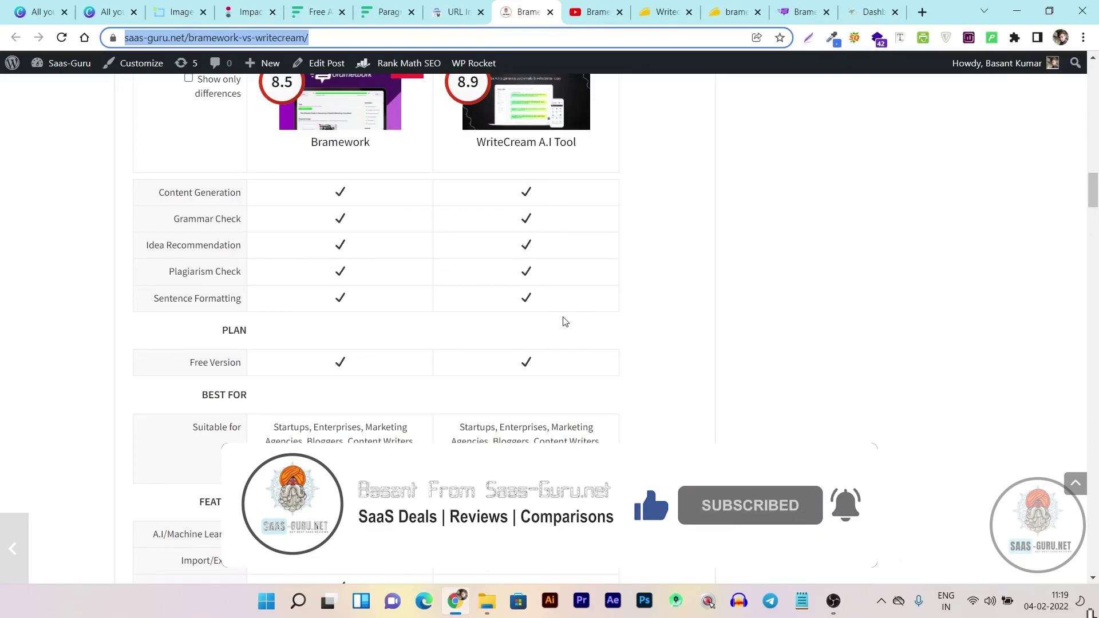
scroll(565, 321, "up", 1)
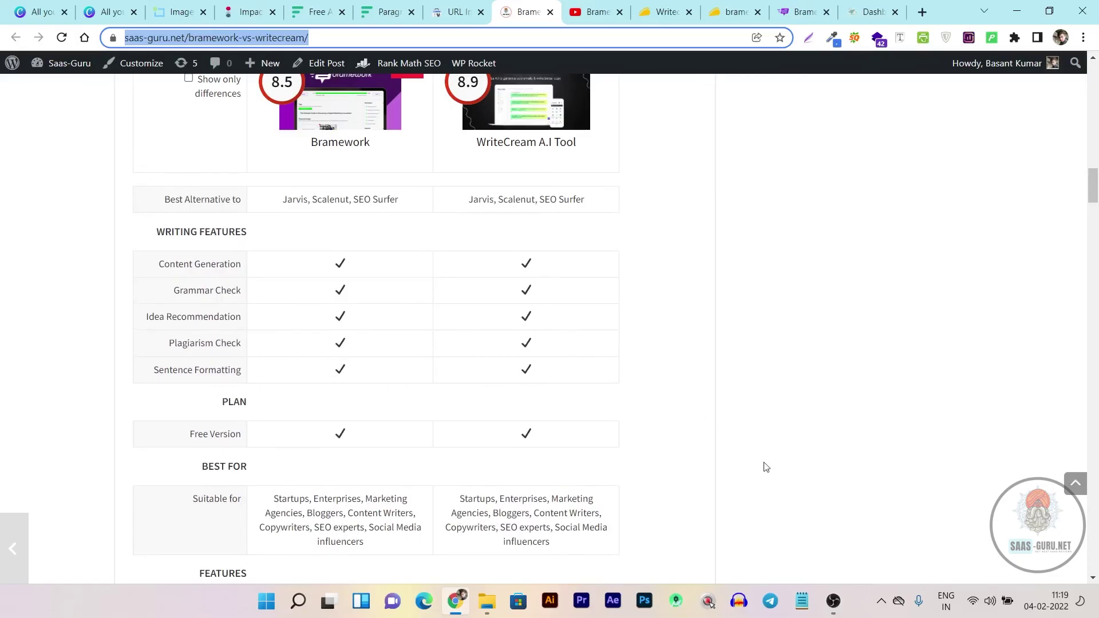